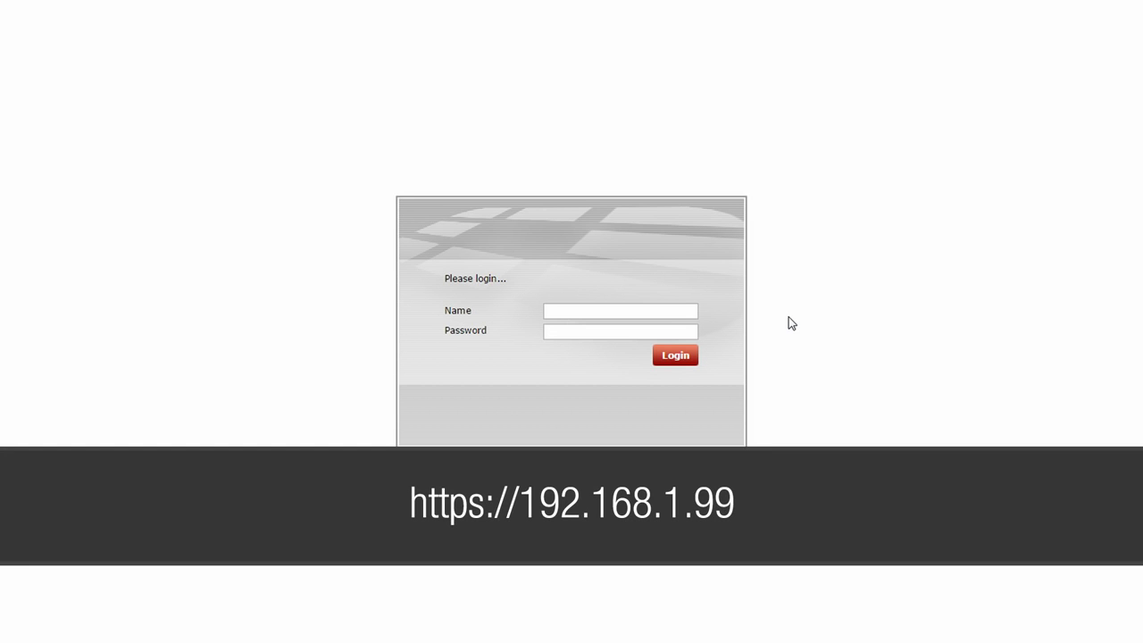
Step: Sign in to FortiWeb and open the Administrators list under System > Admin
left_click(680, 308)
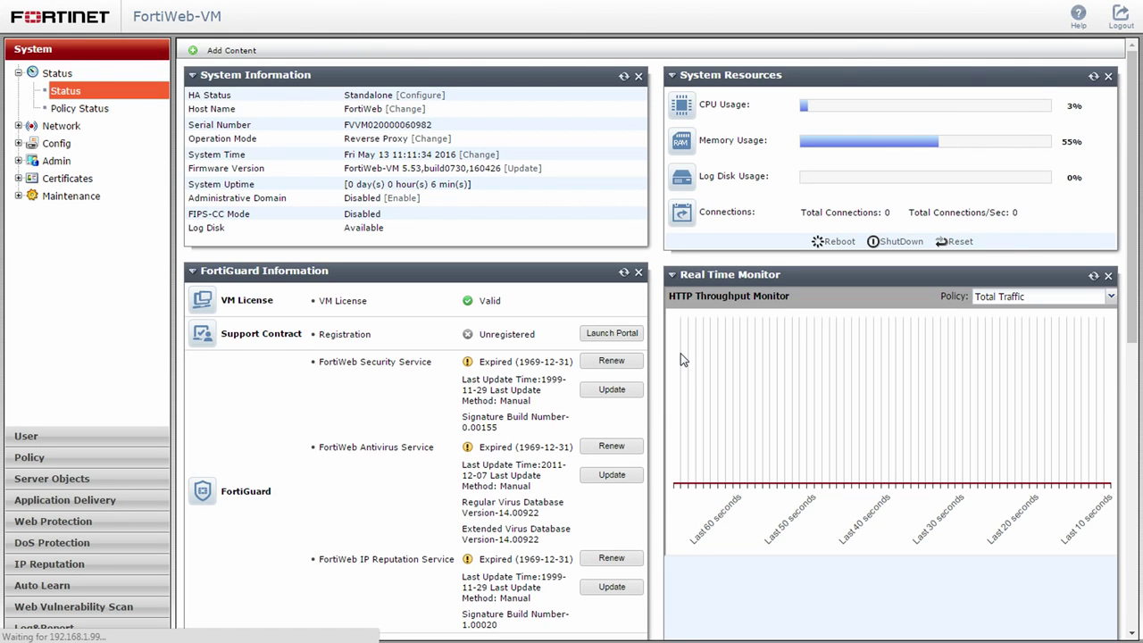
left_click(55, 160)
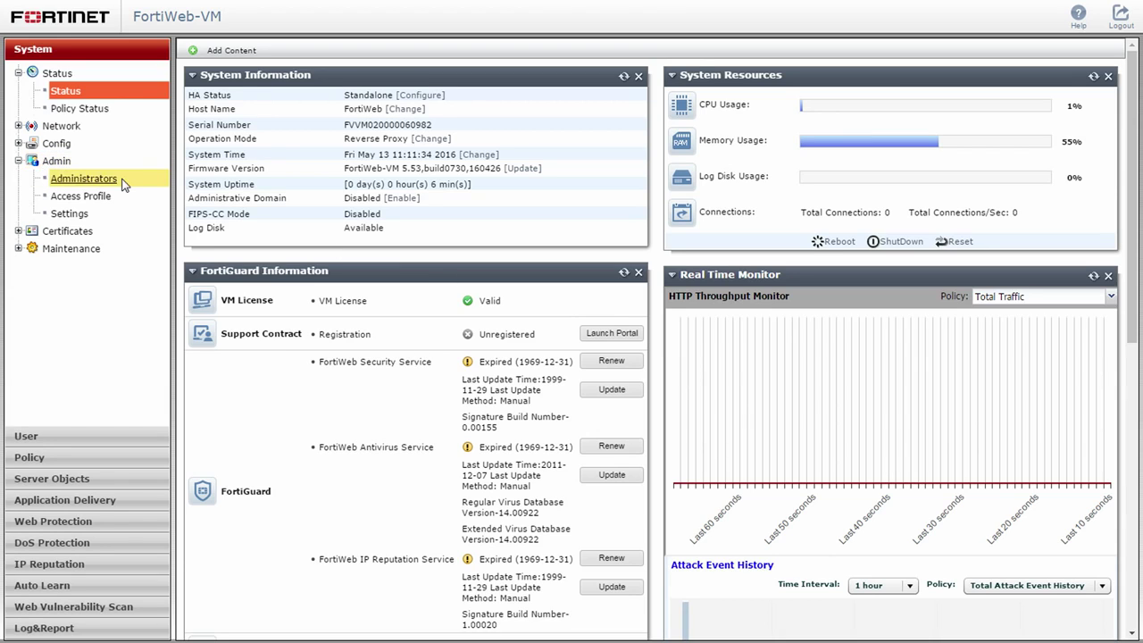
left_click(84, 178)
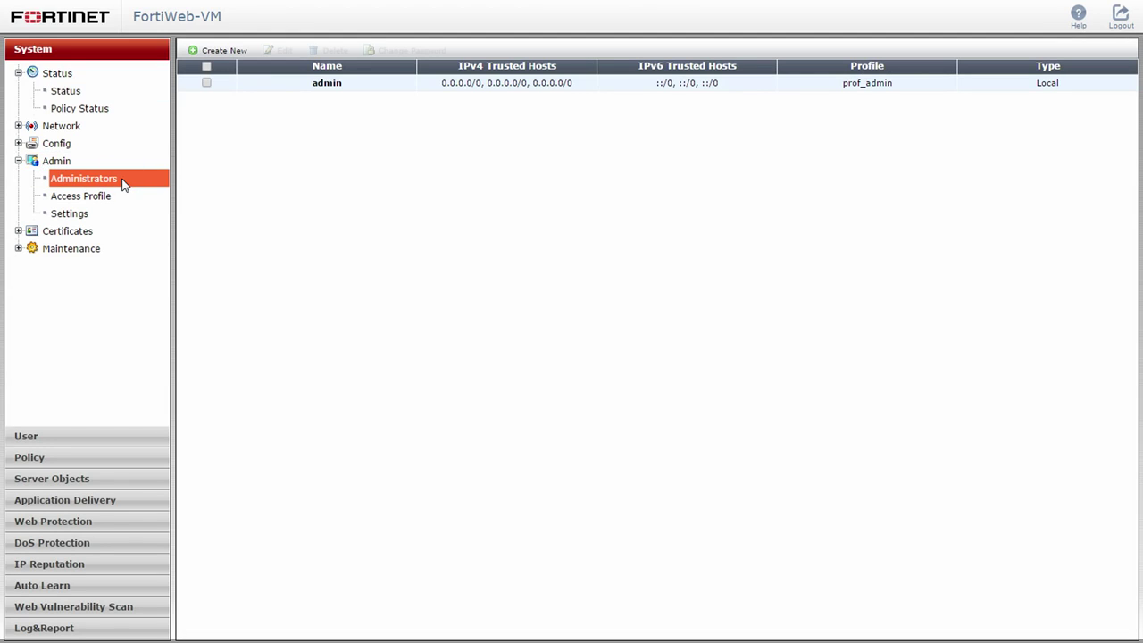
Step: Change the admin account's password, entering and confirming the new password
left_click(279, 83)
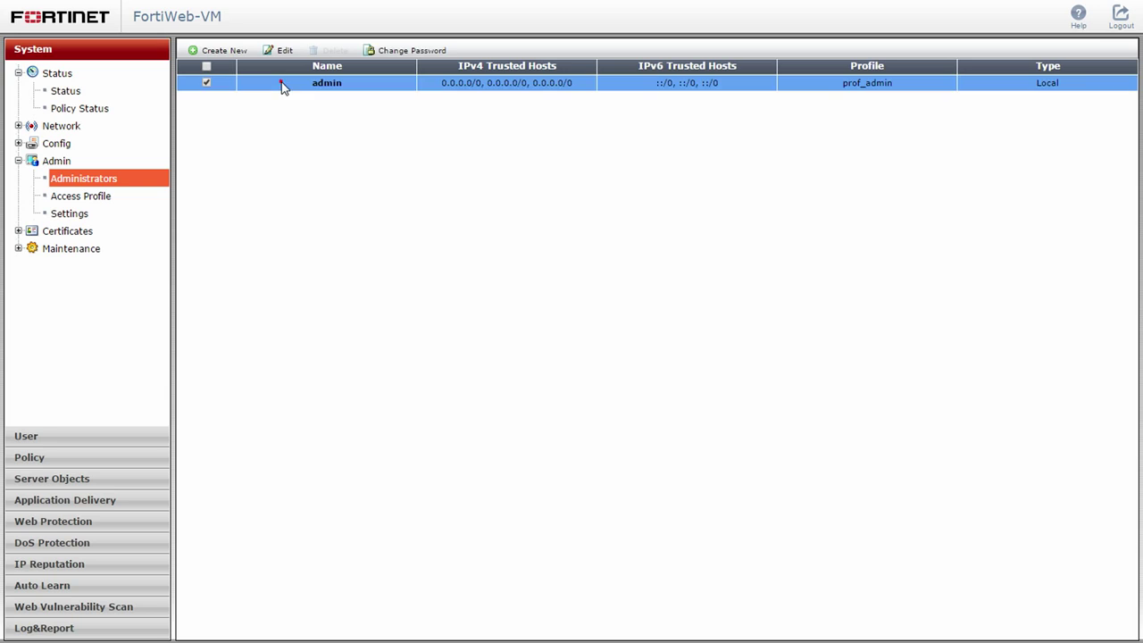
left_click(401, 50)
left_click(327, 96)
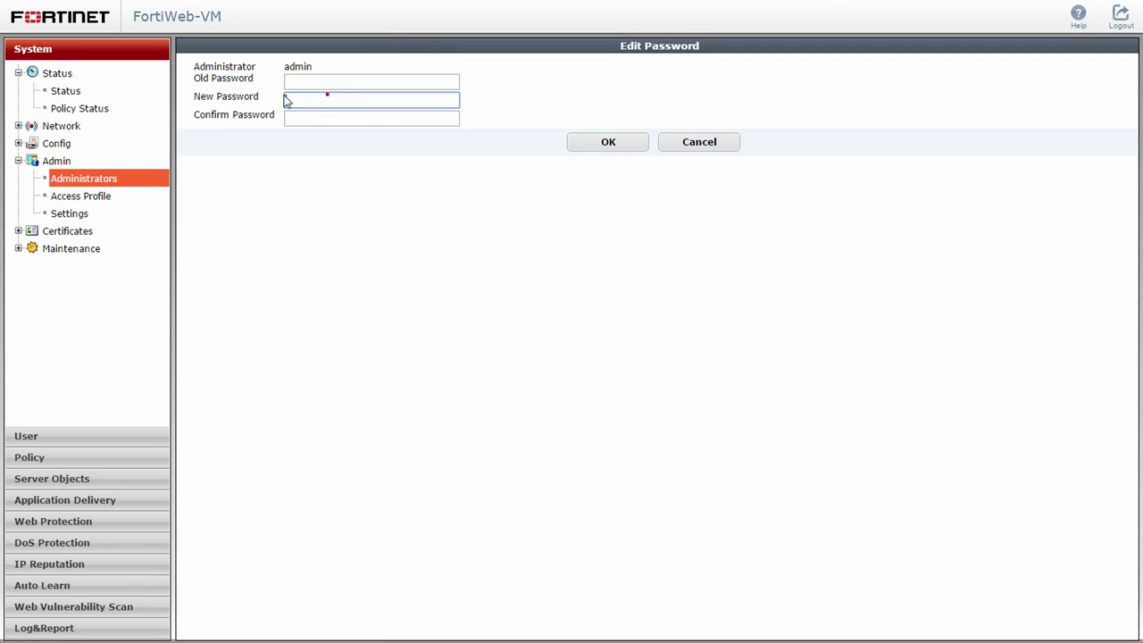
type("********")
left_click(294, 121)
type("********")
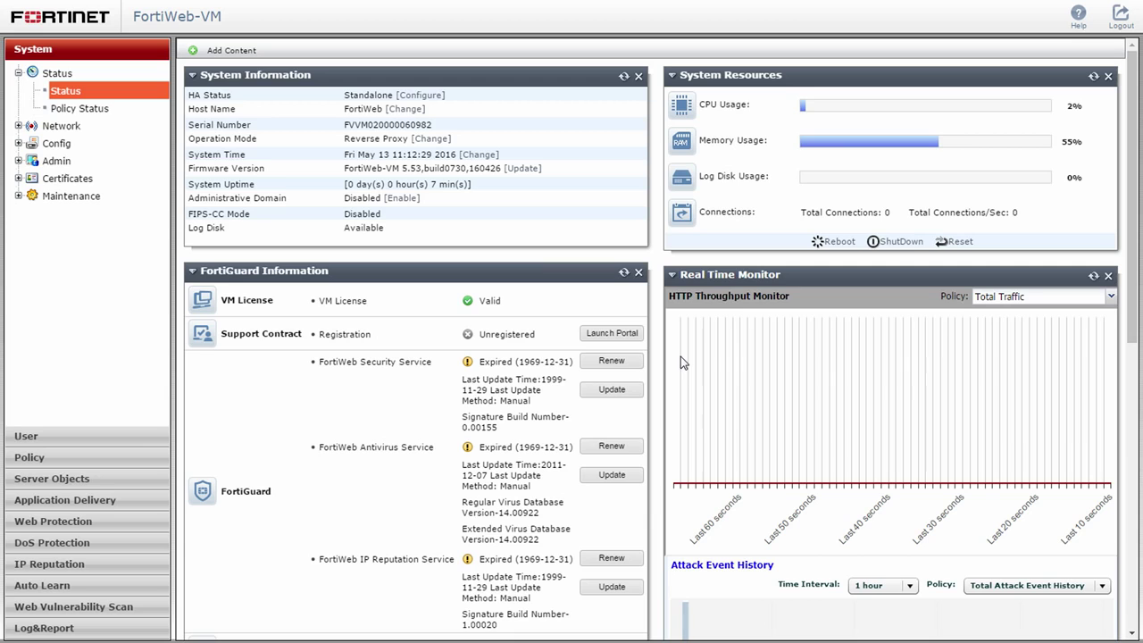
double_click(414, 125)
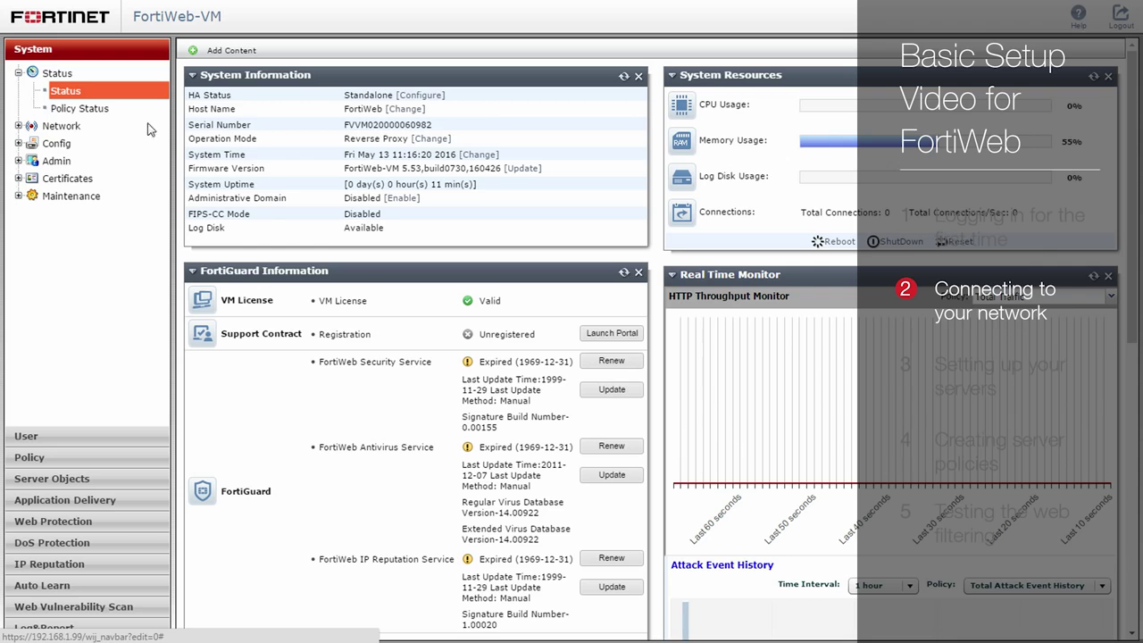
Step: Open System > Network > Interface to list port1 through port10
left_click(78, 126)
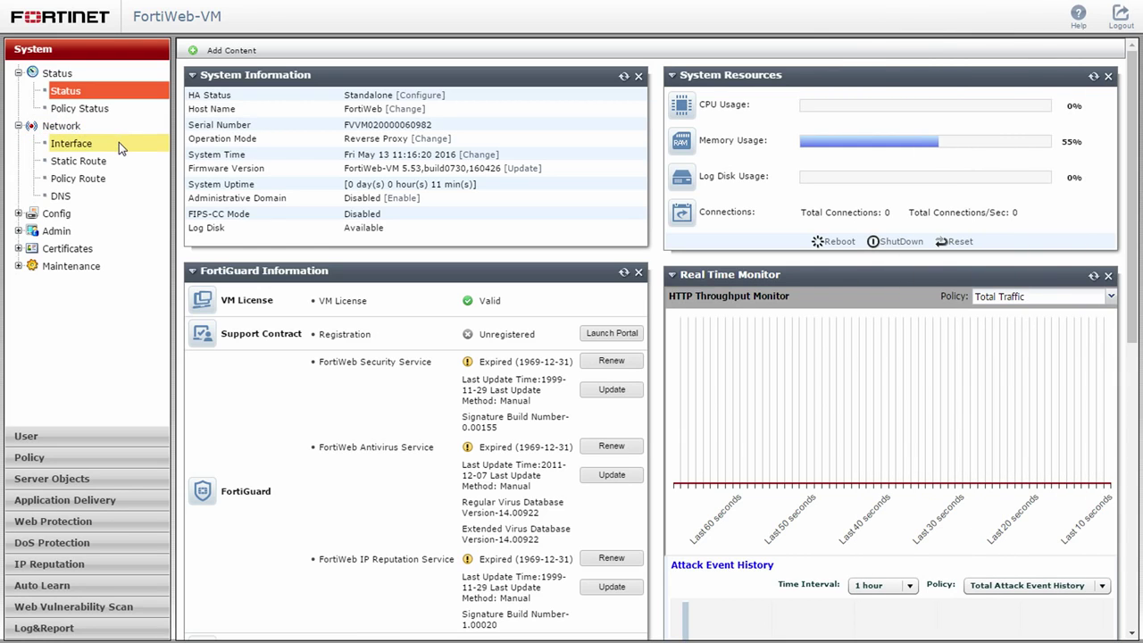
left_click(119, 143)
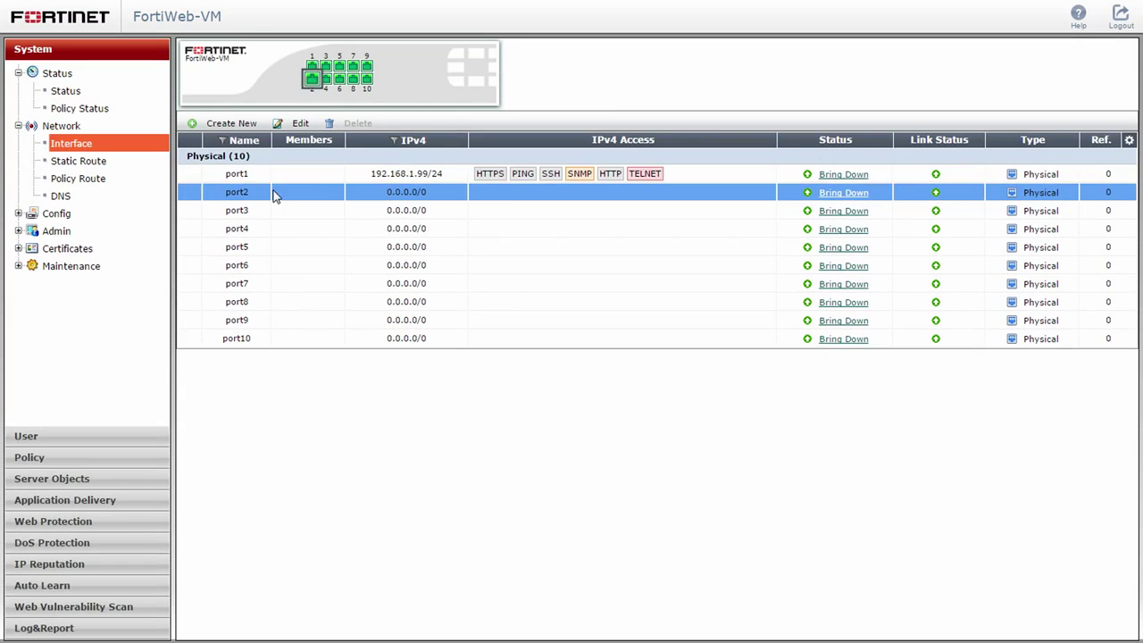
Step: Set port2 to 10.0.1.2/24 with PING allowed
left_click(298, 123)
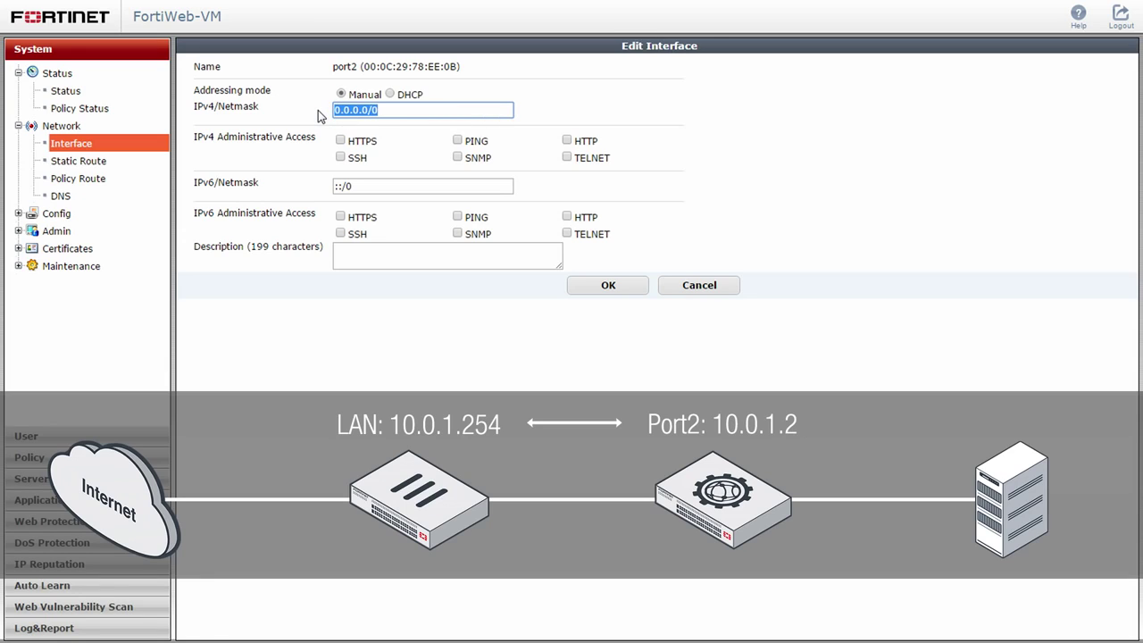
type("10.0.1.2/24")
left_click(457, 141)
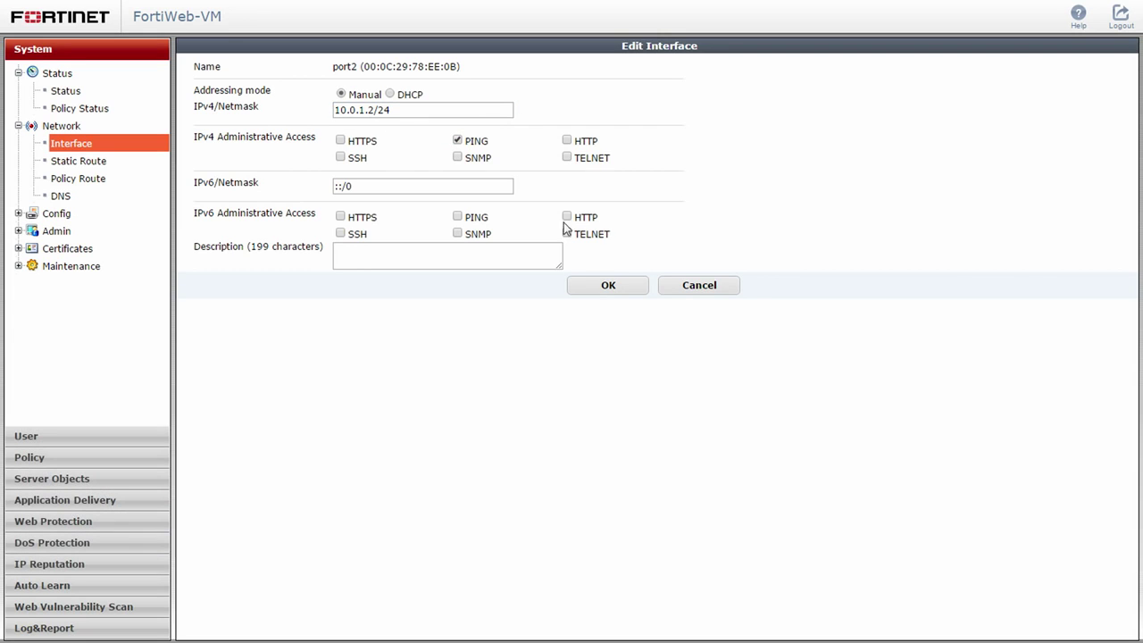
left_click(627, 286)
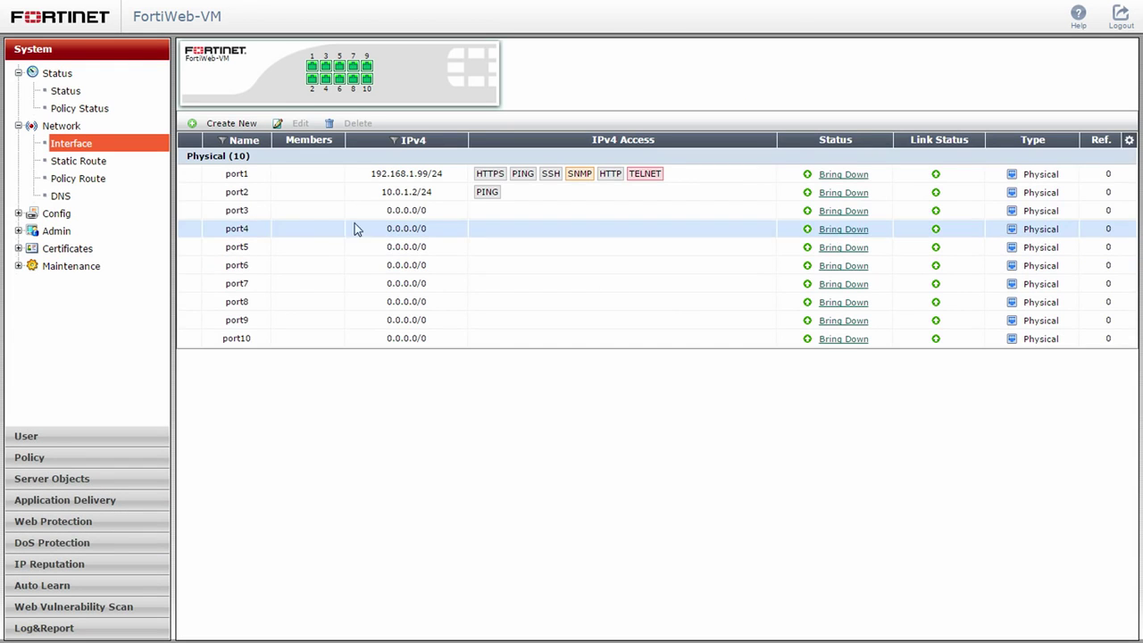
Step: Set port3 to 172.16.1.2/24 with PING allowed
left_click(265, 211)
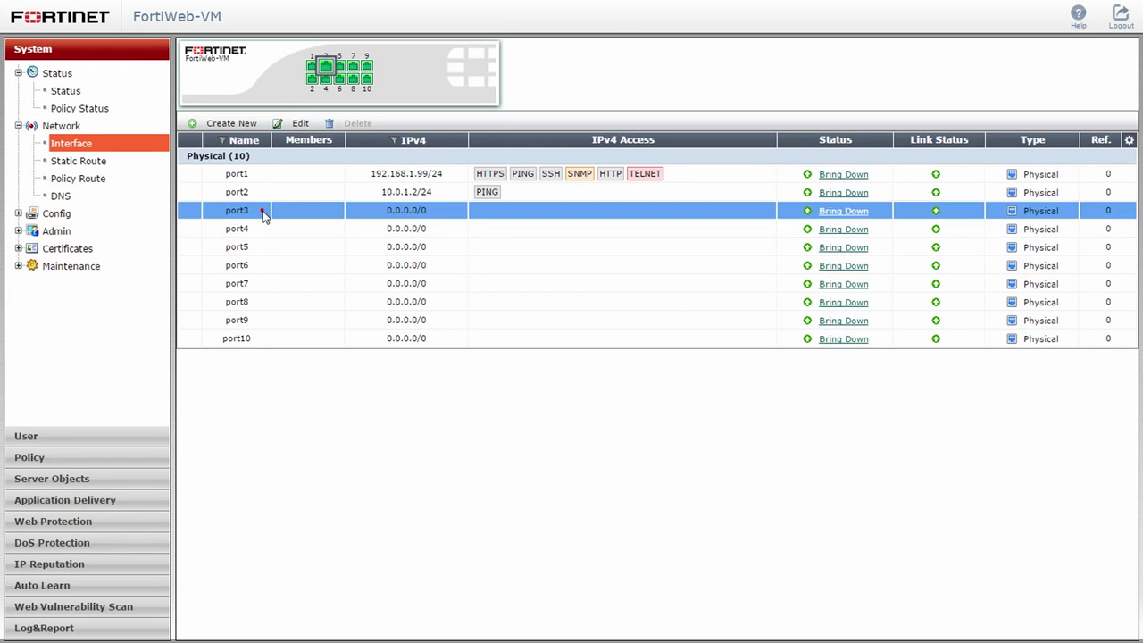
left_click(302, 124)
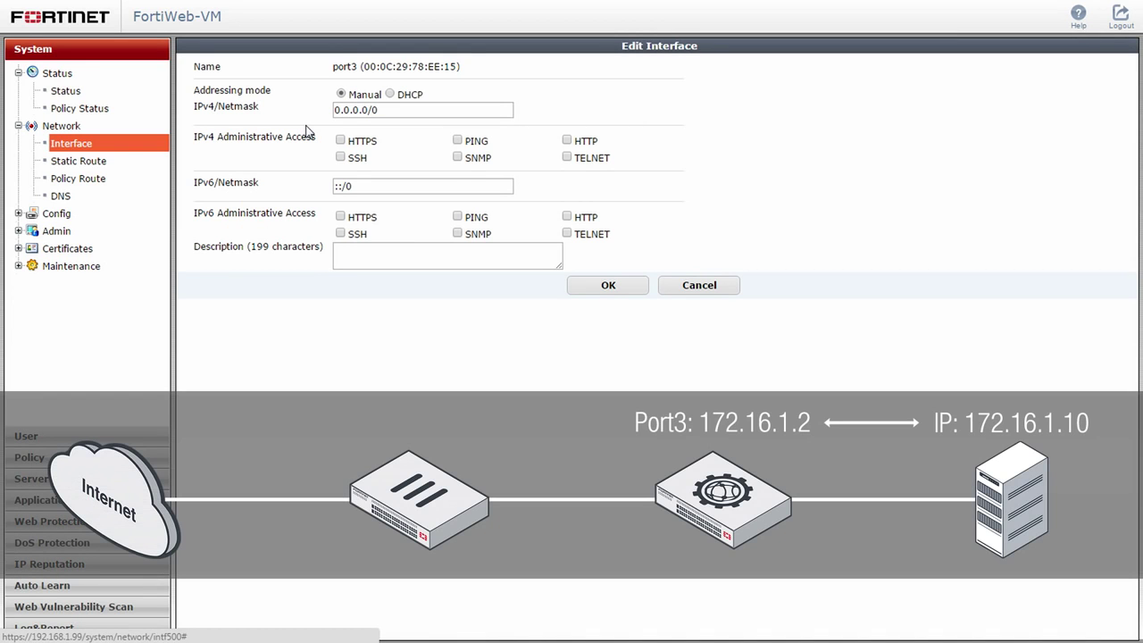
triple_click(340, 111)
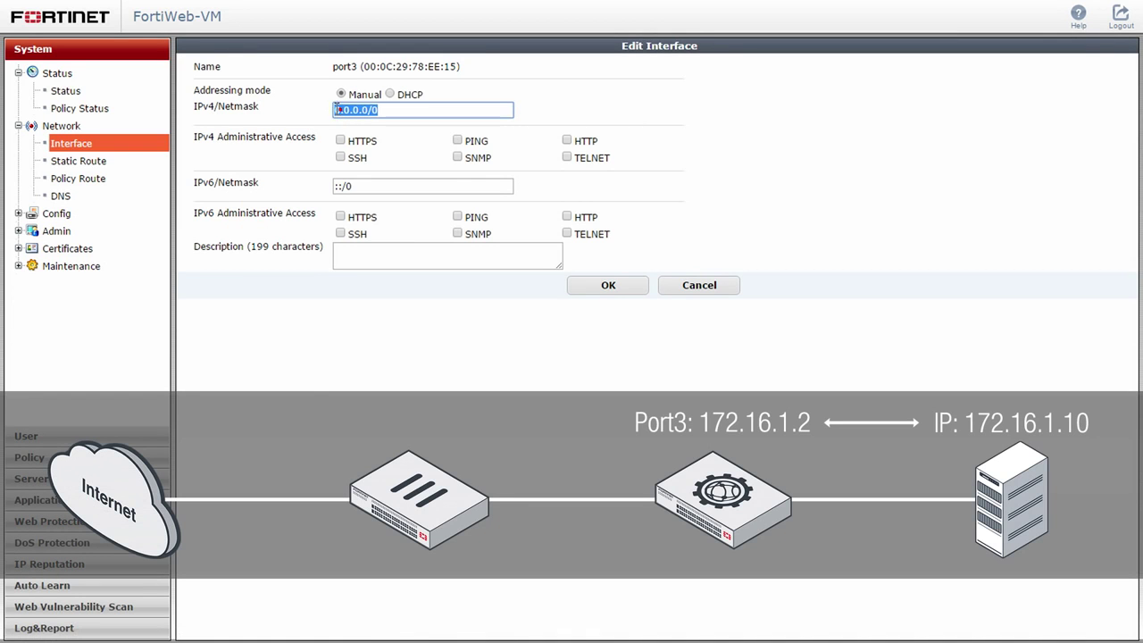
type("172.16.1.2/24")
left_click(457, 141)
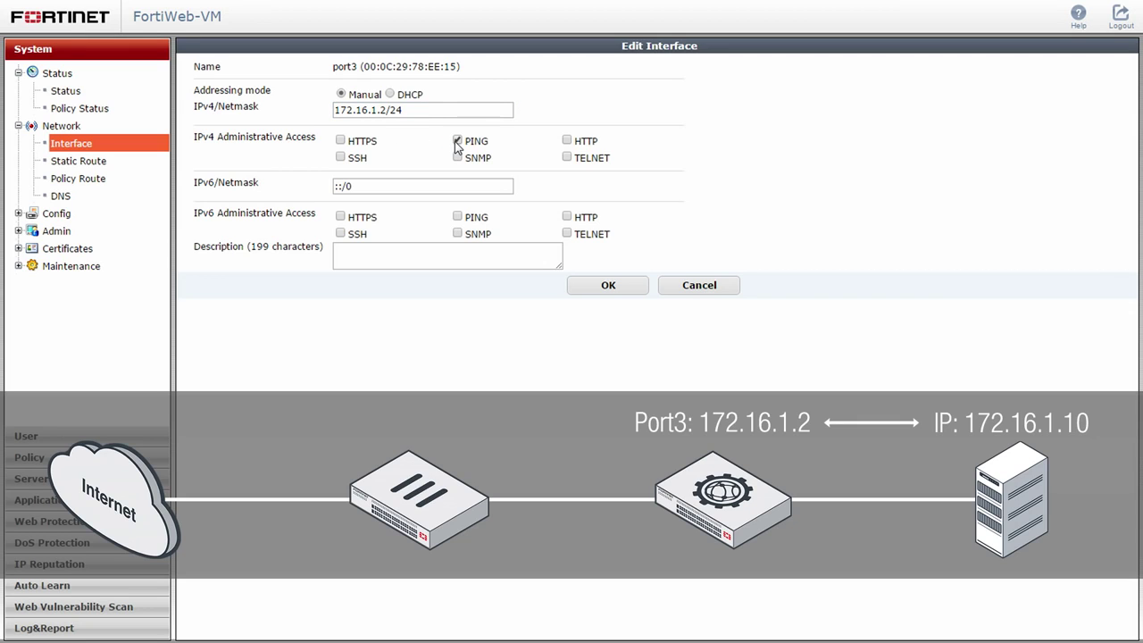
left_click(628, 287)
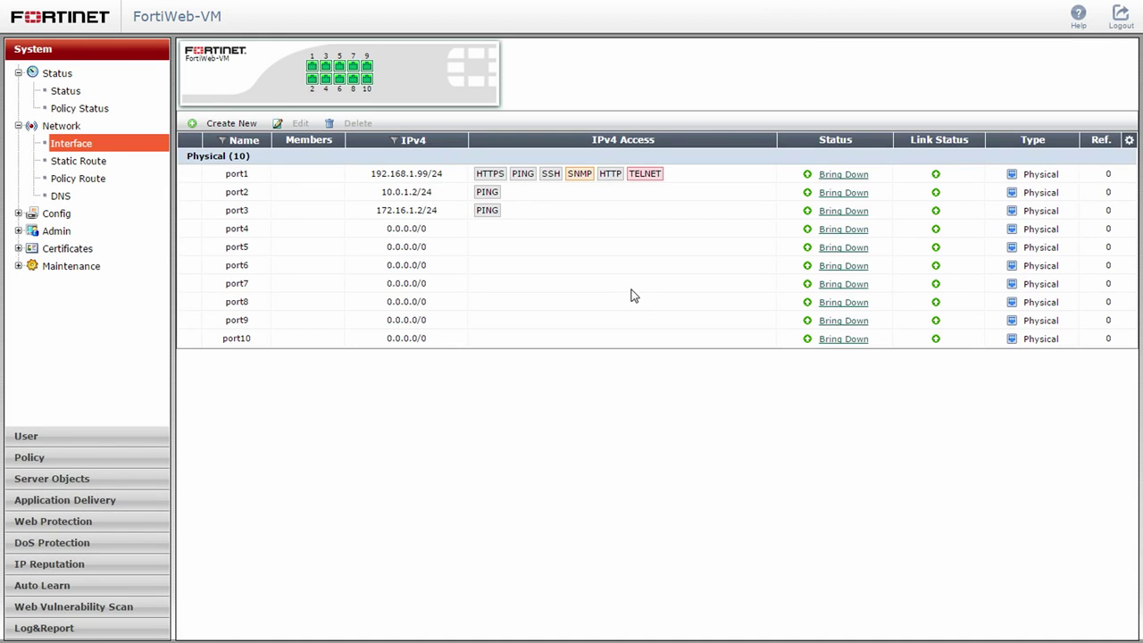
Step: Create a static route 0.0.0.0/0 via gateway 10.0.1.254 out of port2
left_click(117, 161)
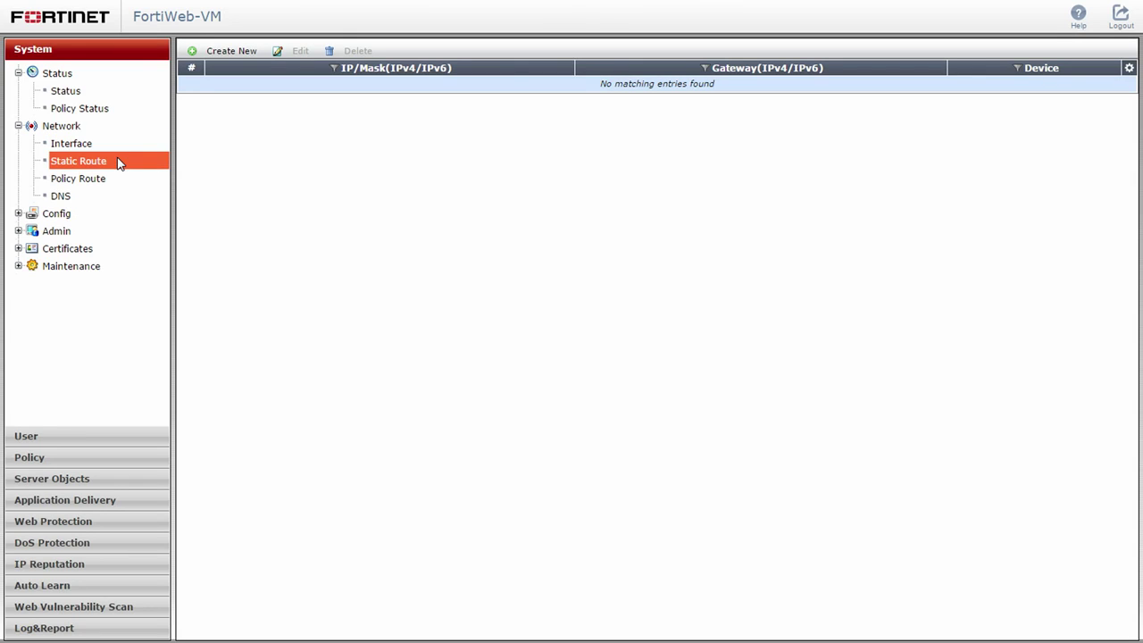
left_click(232, 52)
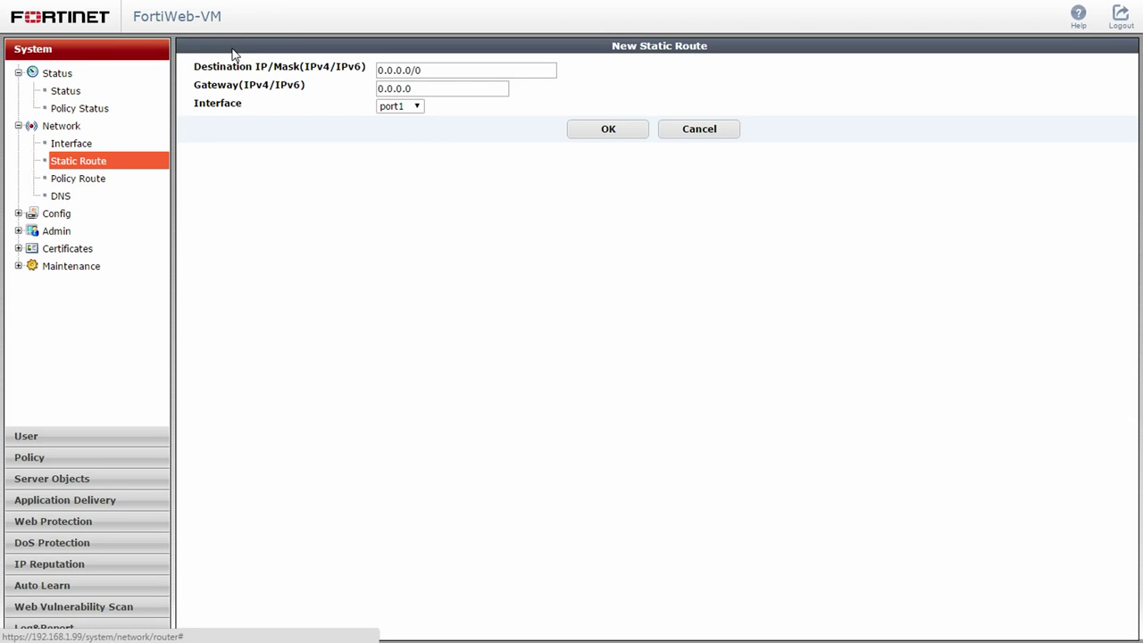
double_click(386, 88)
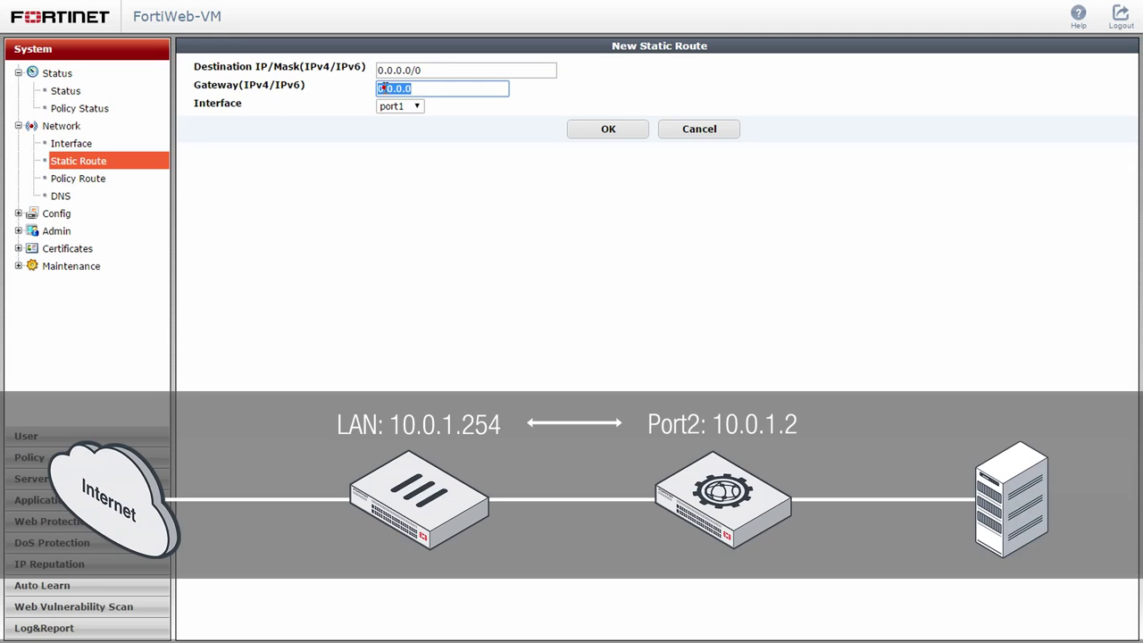
type("10.0.1.254")
left_click(404, 108)
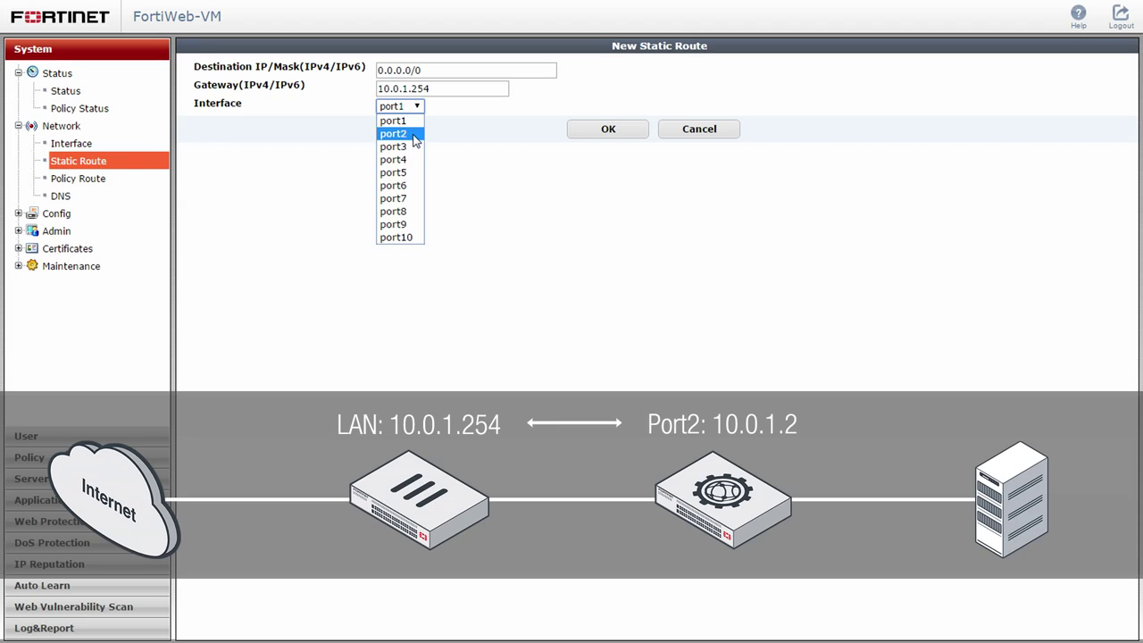
left_click(393, 133)
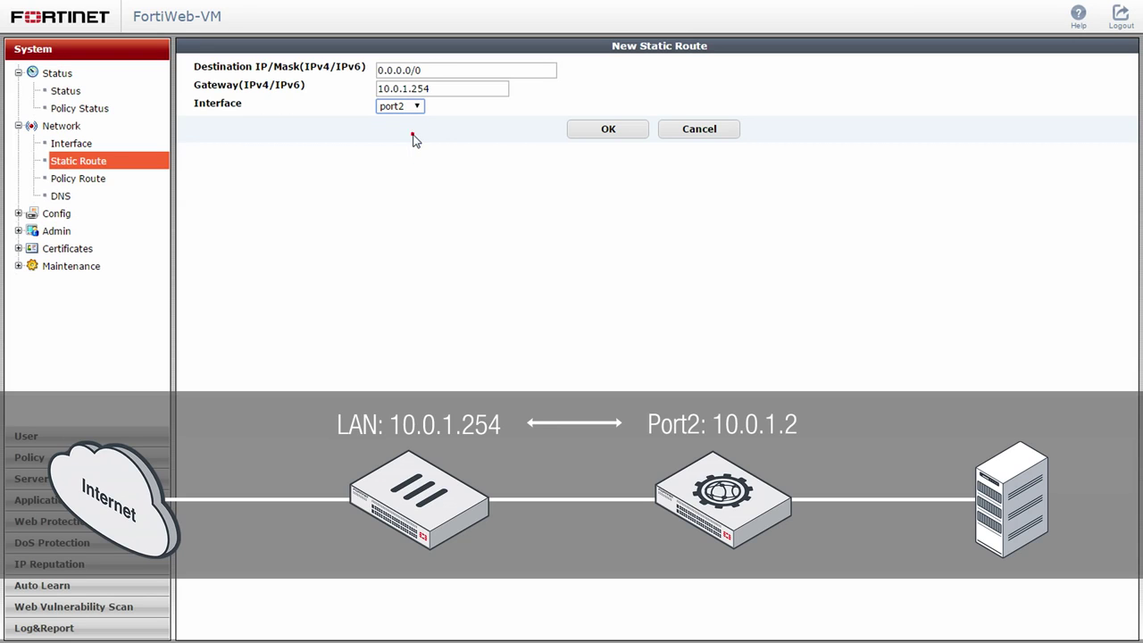
left_click(641, 136)
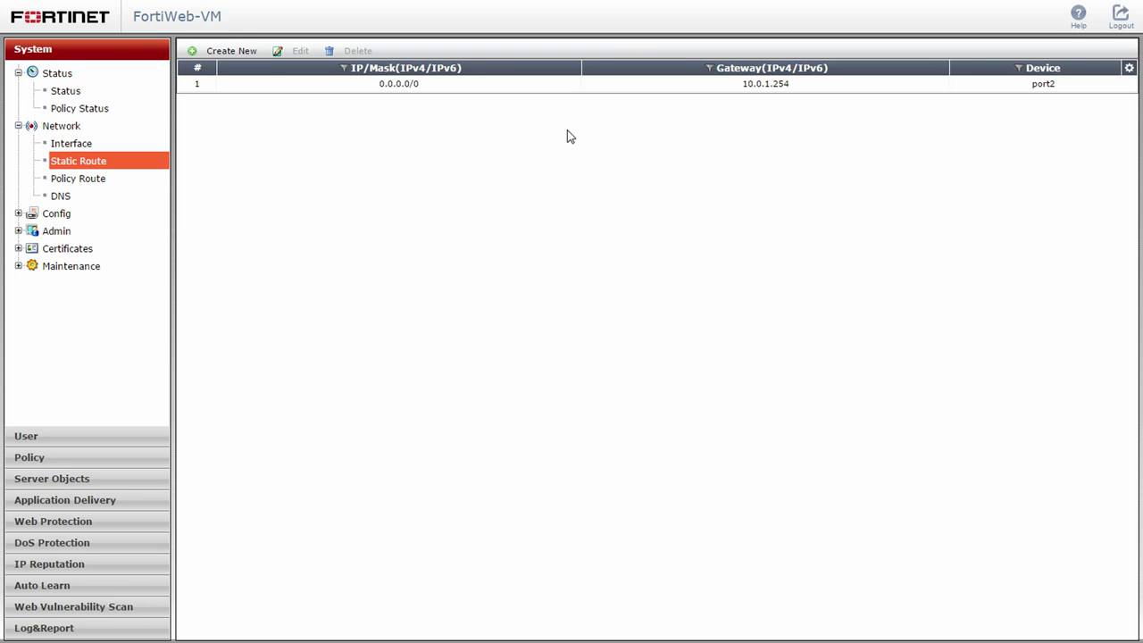
Step: Fill in DNS servers 208.91.112.53 (primary) and 208.91.112.52 (secondary) and apply
left_click(71, 198)
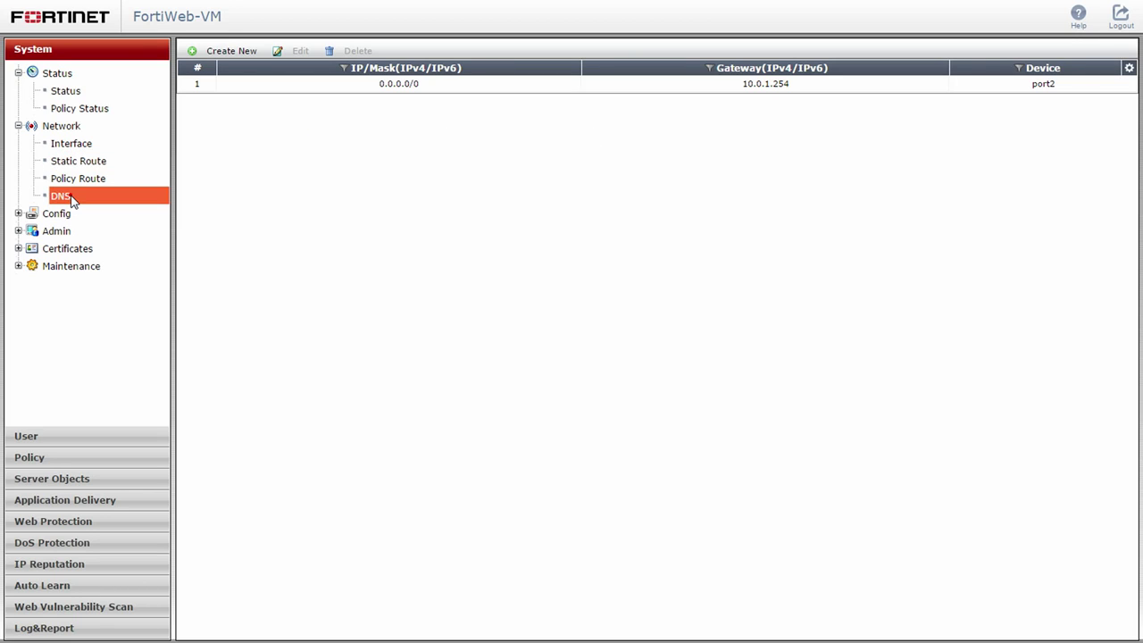
double_click(397, 74)
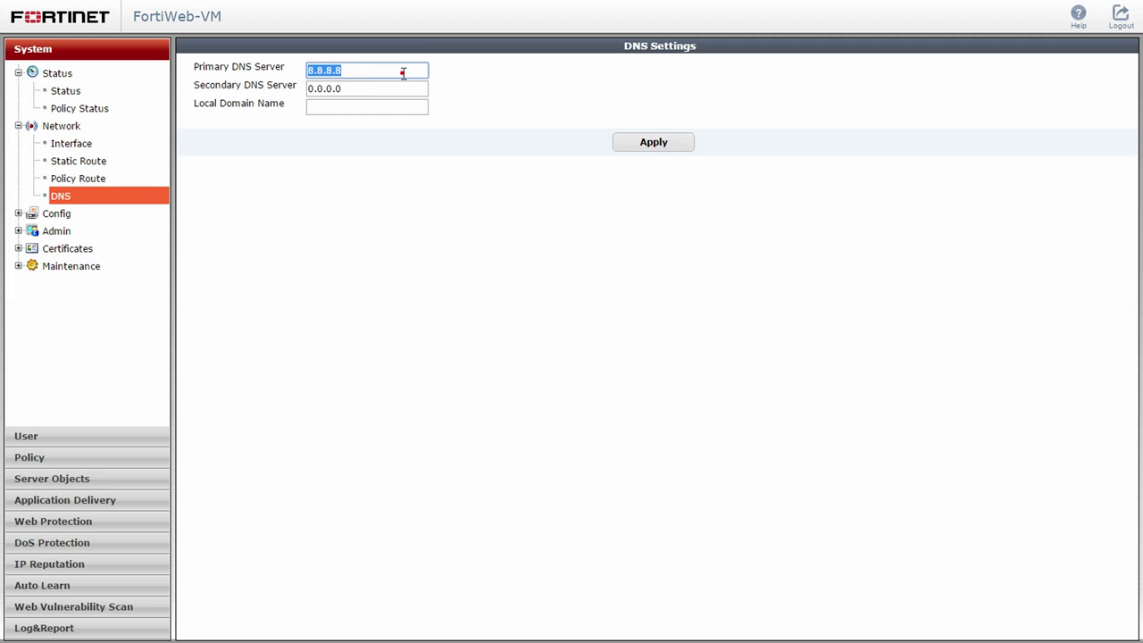
key("Down")
key("Return")
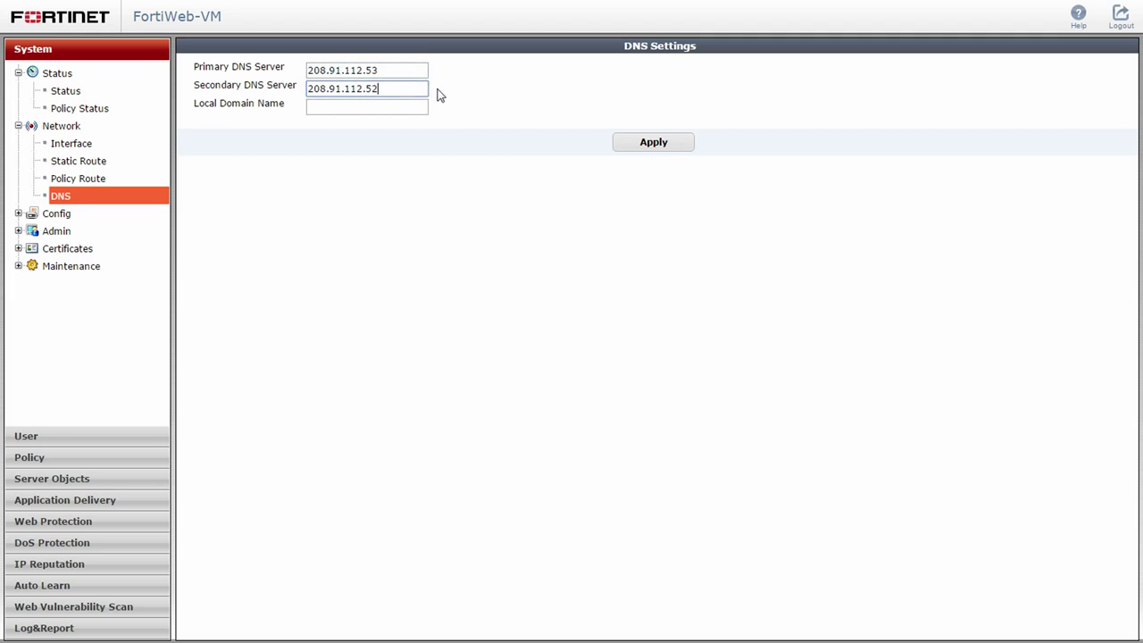
left_click(629, 148)
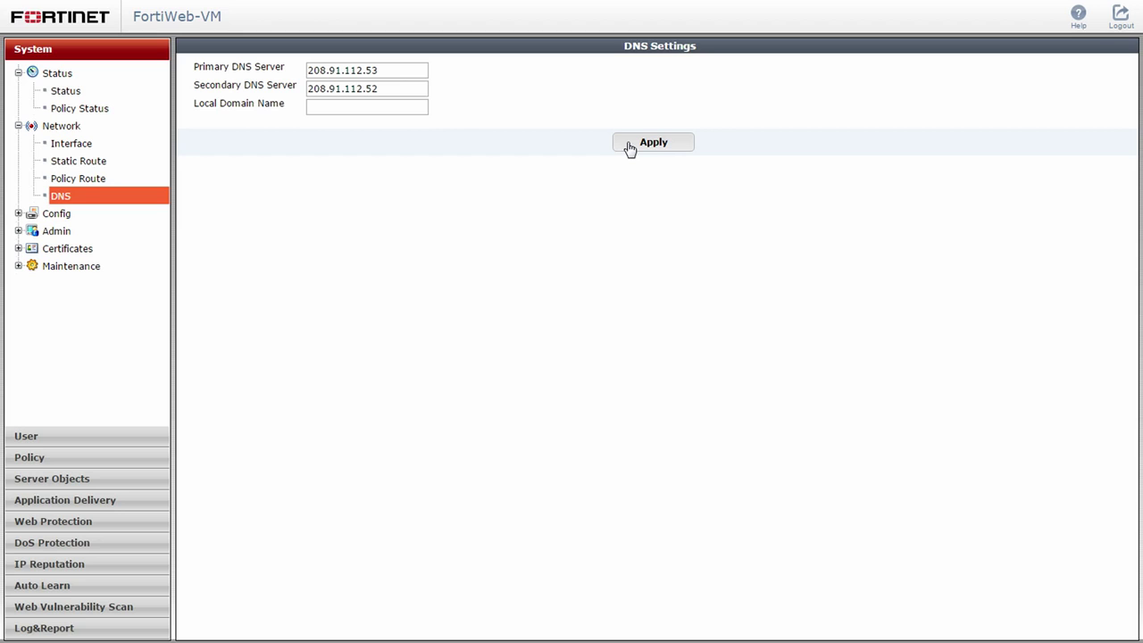
Step: Enable scheduled FortiGuard updates, run Update Now, and refresh the FortiGuard status page
left_click(73, 211)
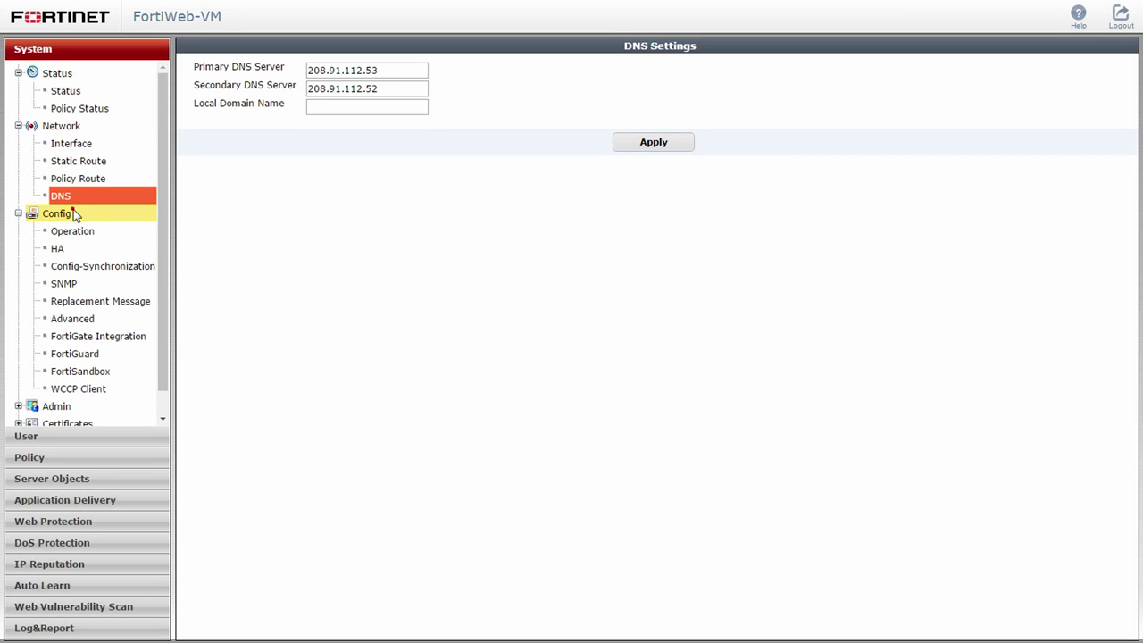
left_click(119, 354)
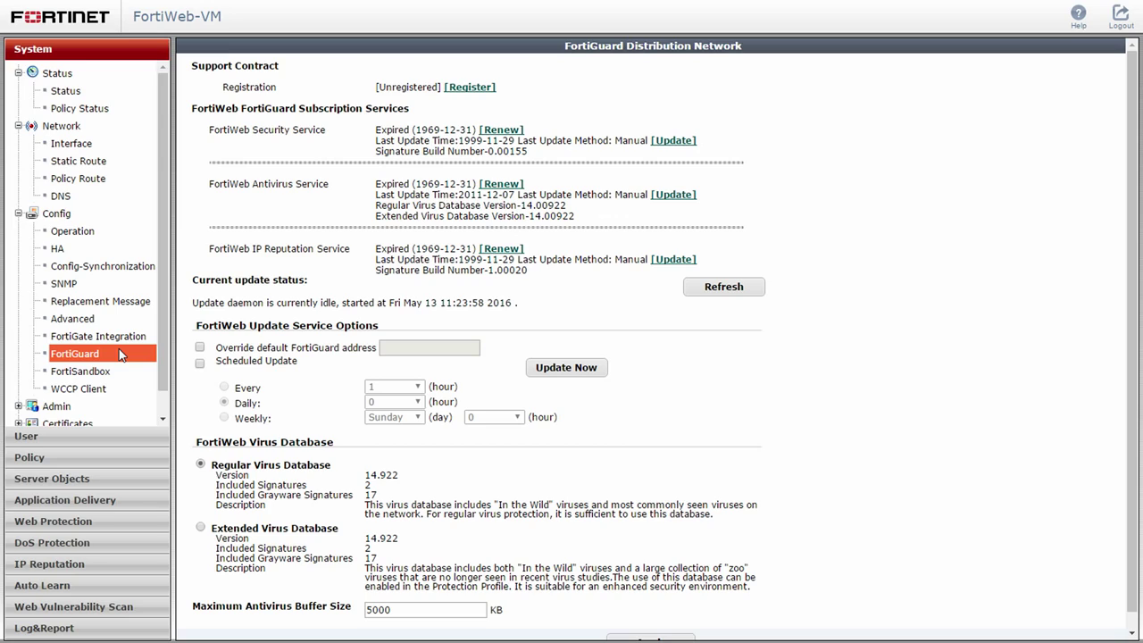
left_click(200, 363)
scroll(592, 547, "down", 1)
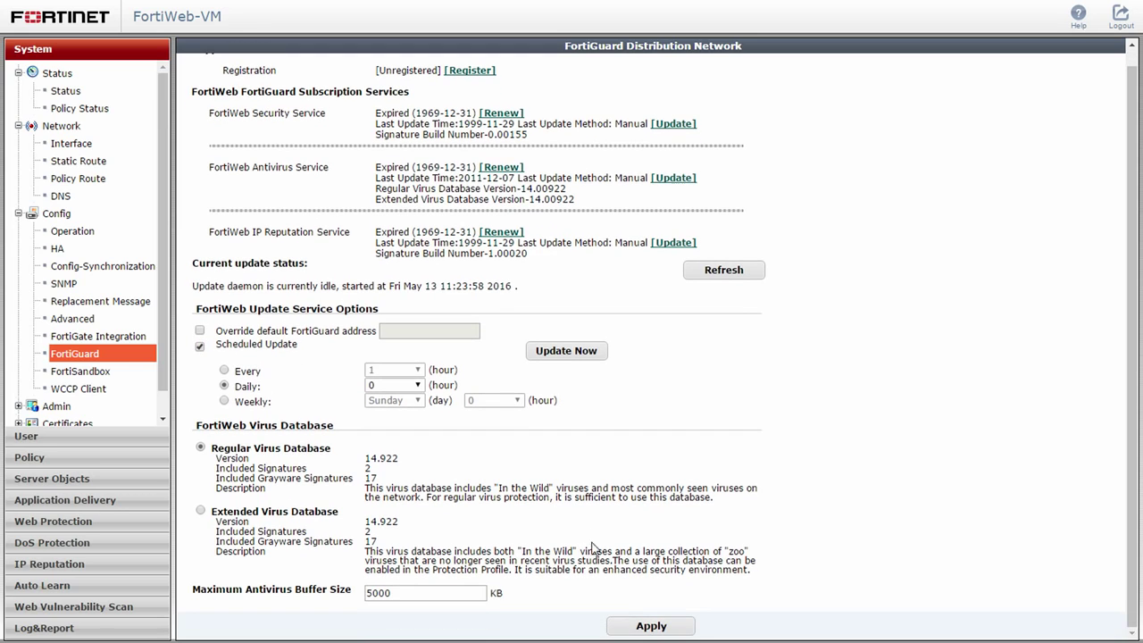
left_click(630, 630)
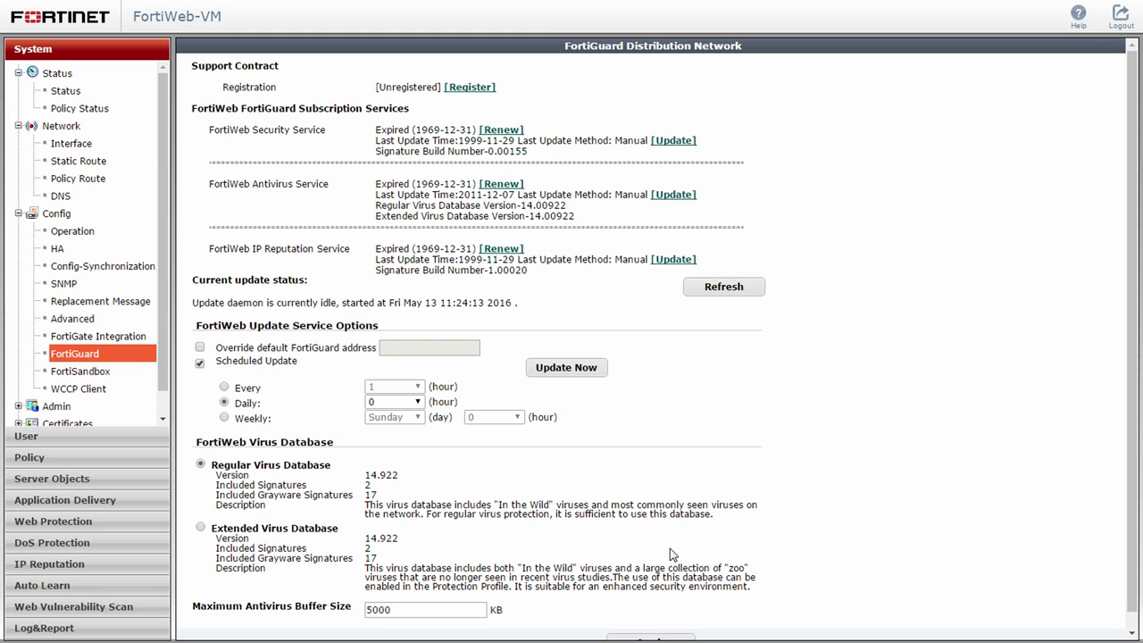
left_click(566, 368)
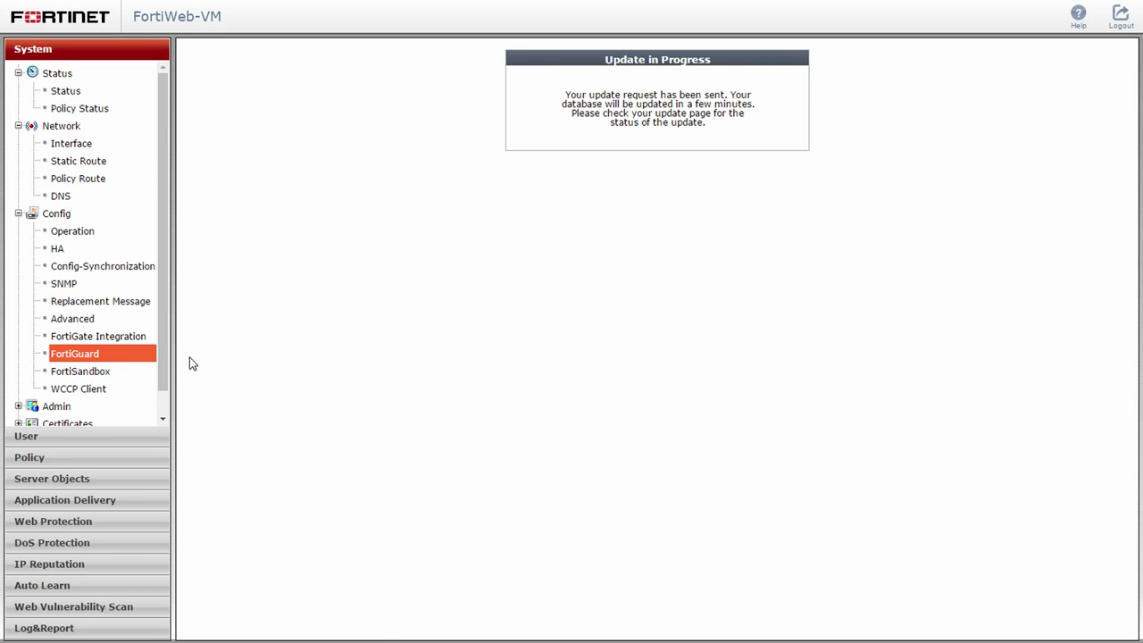
left_click(129, 354)
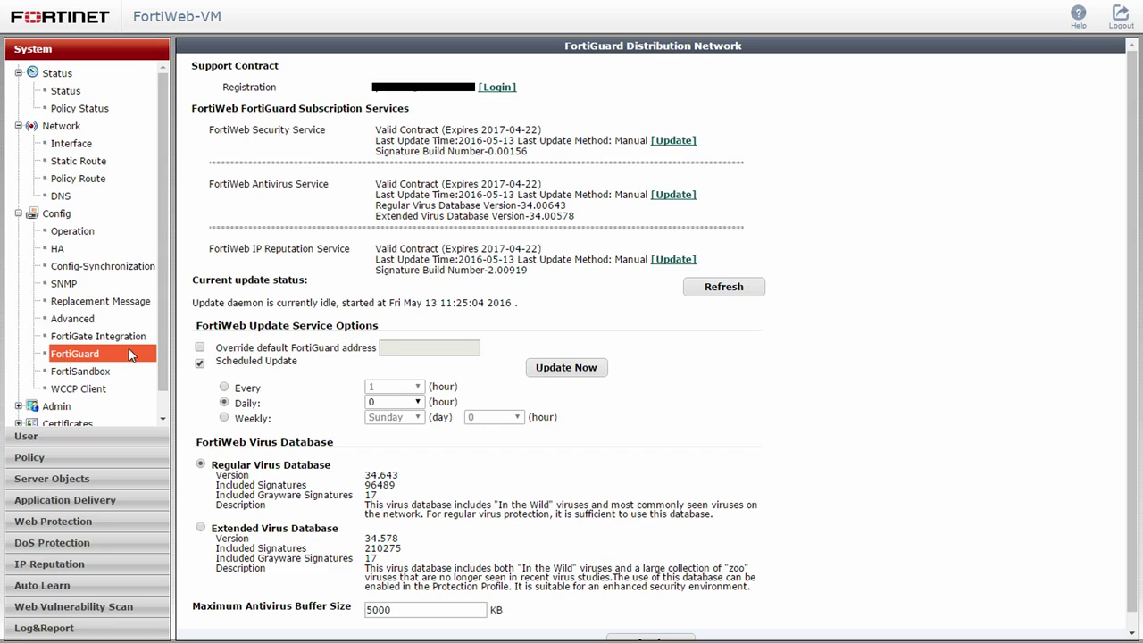
Step: Check the System Status dashboard for valid VM licence and FortiGuard services
left_click(66, 91)
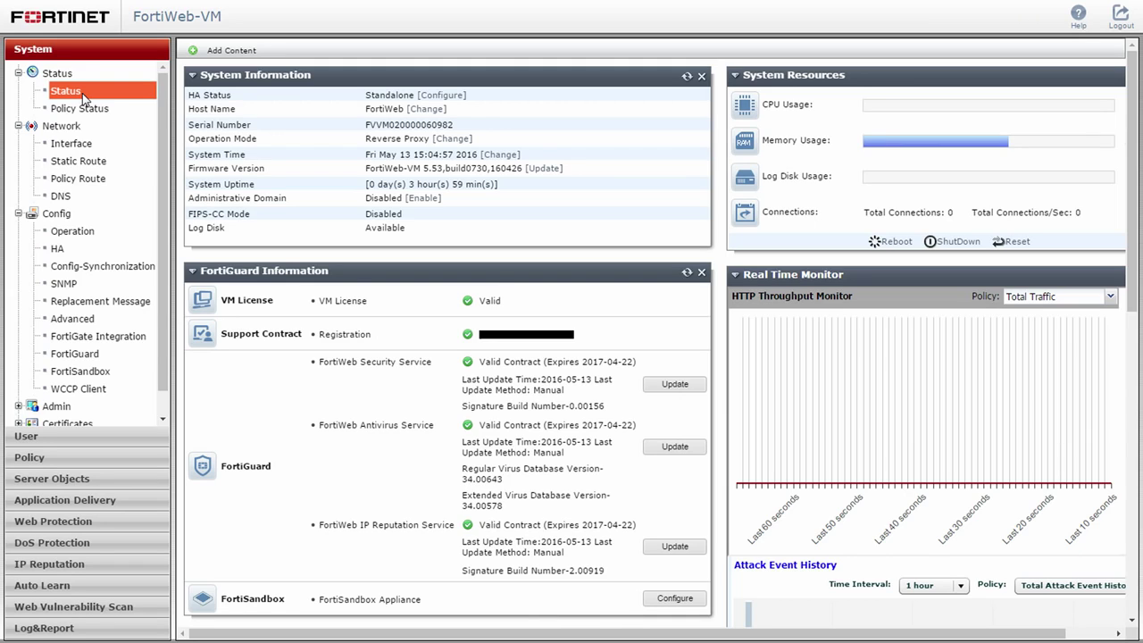
left_click(134, 479)
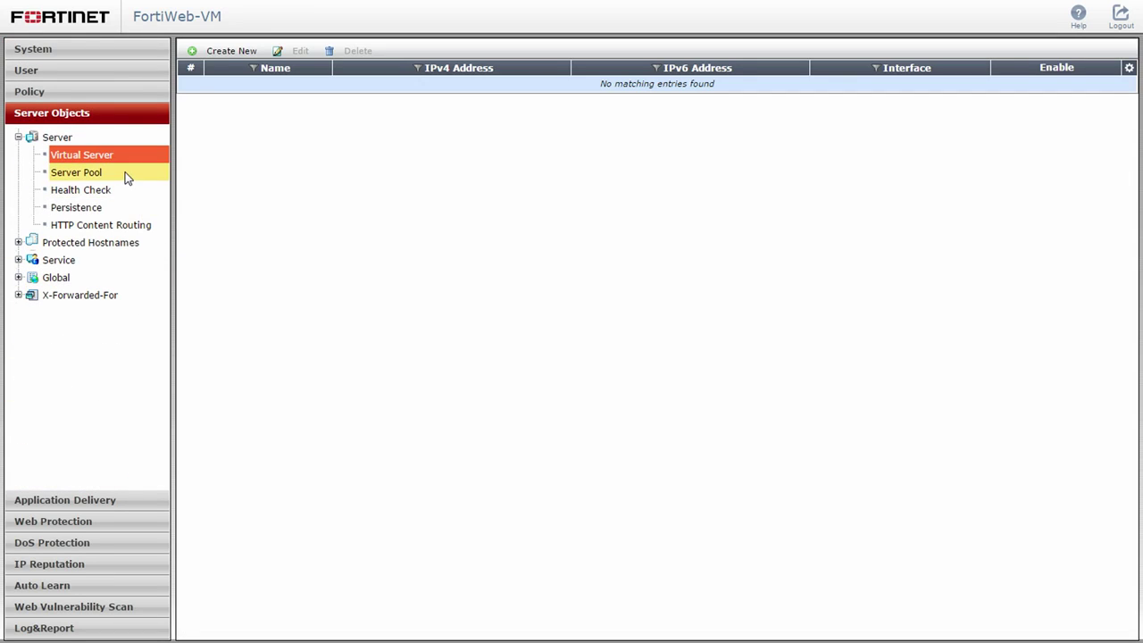
Step: Create a new server pool named Web_Server_Pool
left_click(127, 174)
left_click(234, 50)
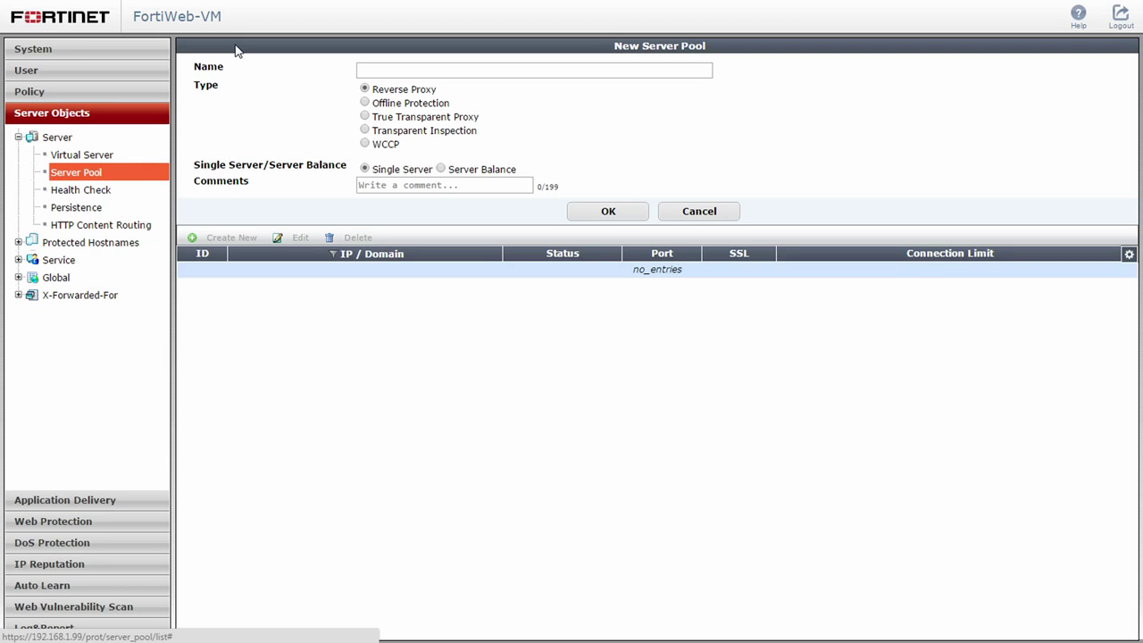
left_click(366, 71)
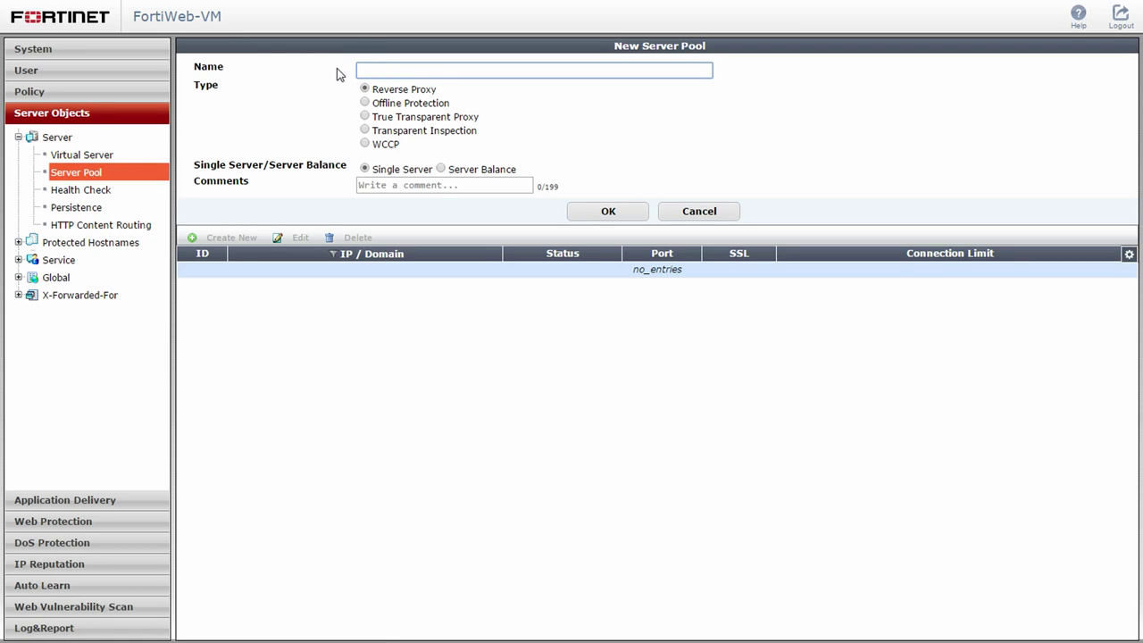
type("Web_Server_Pool")
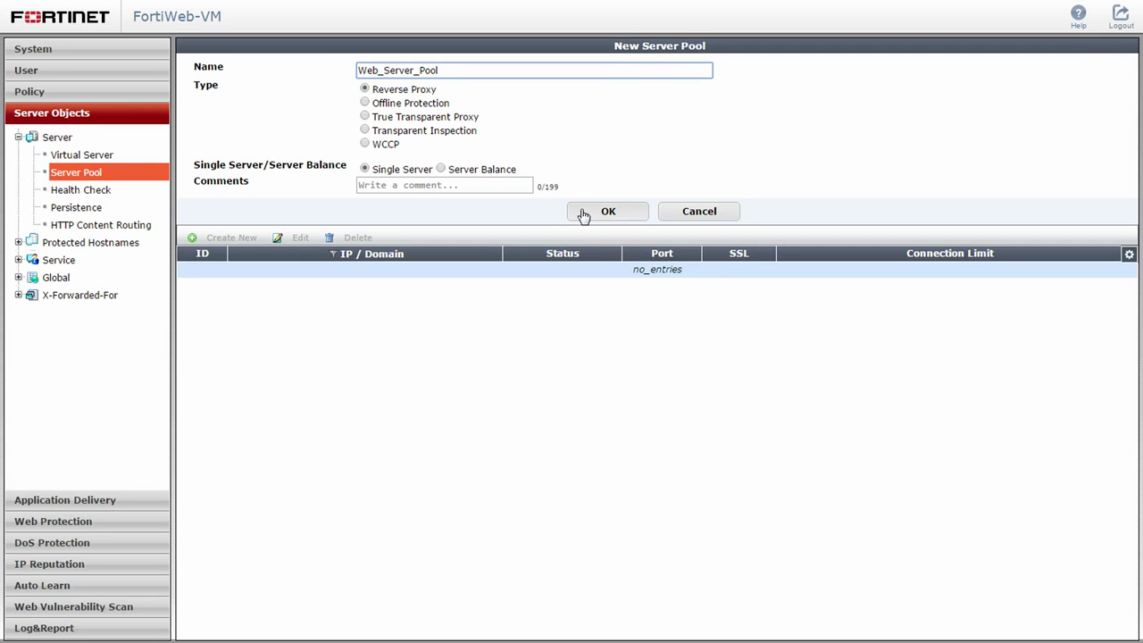
left_click(582, 214)
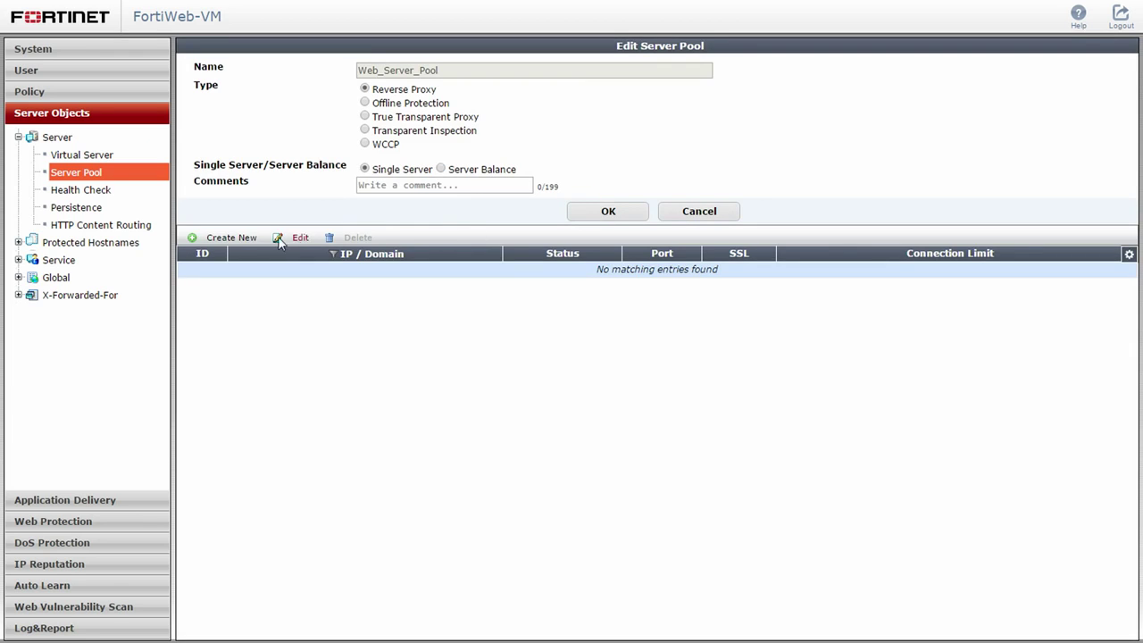
Step: Add backend server 172.16.1.10 as a member of Web_Server_Pool
left_click(238, 239)
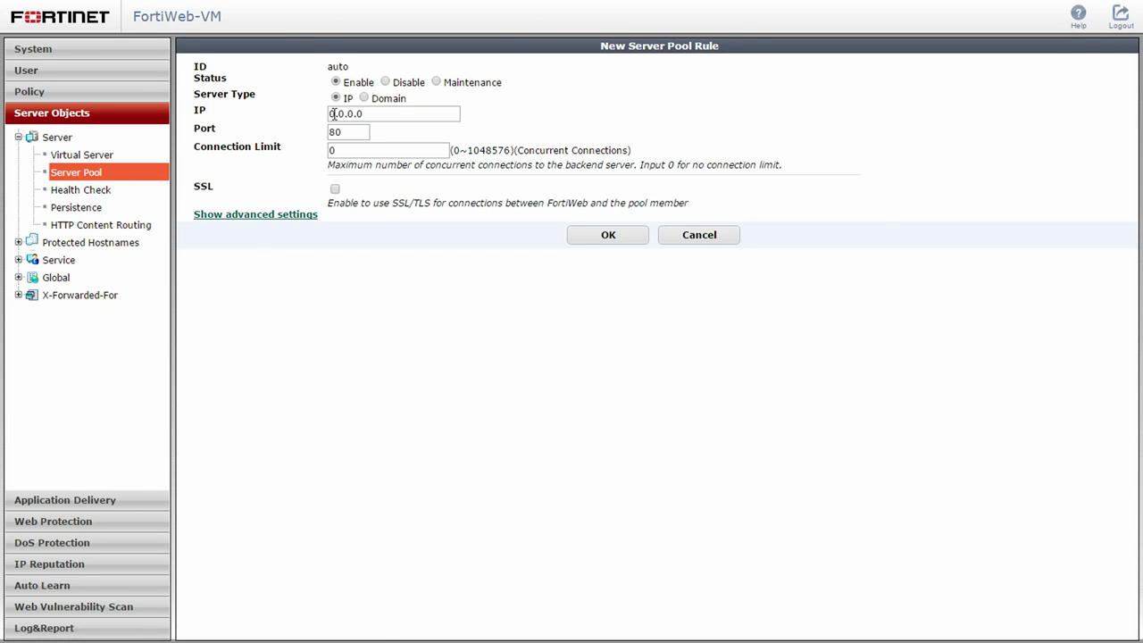
left_click(332, 114)
double_click(333, 113)
type("172.1")
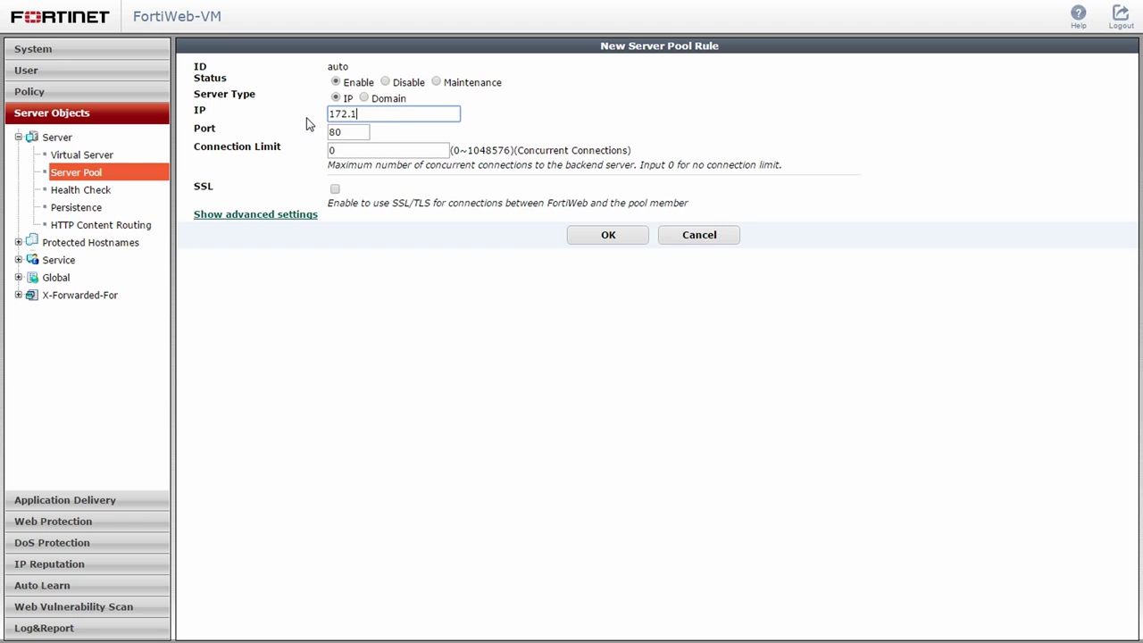
type("6.1.10")
left_click(590, 238)
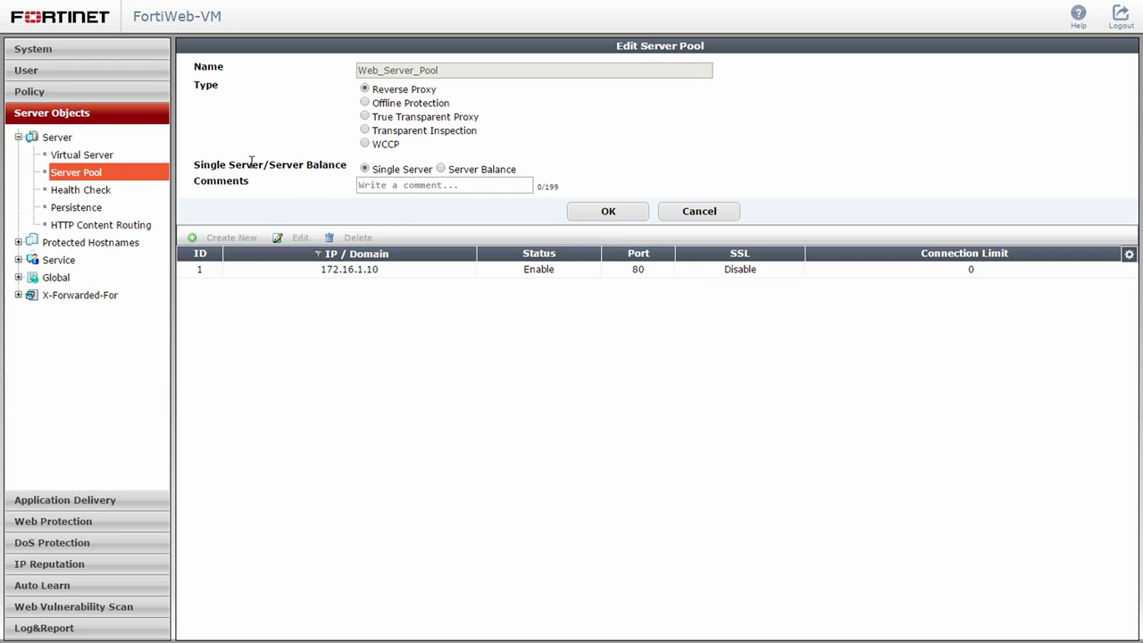
Step: Create Virtual_Web_Server at 10.0.1.1/24 bound to interface port2
left_click(128, 155)
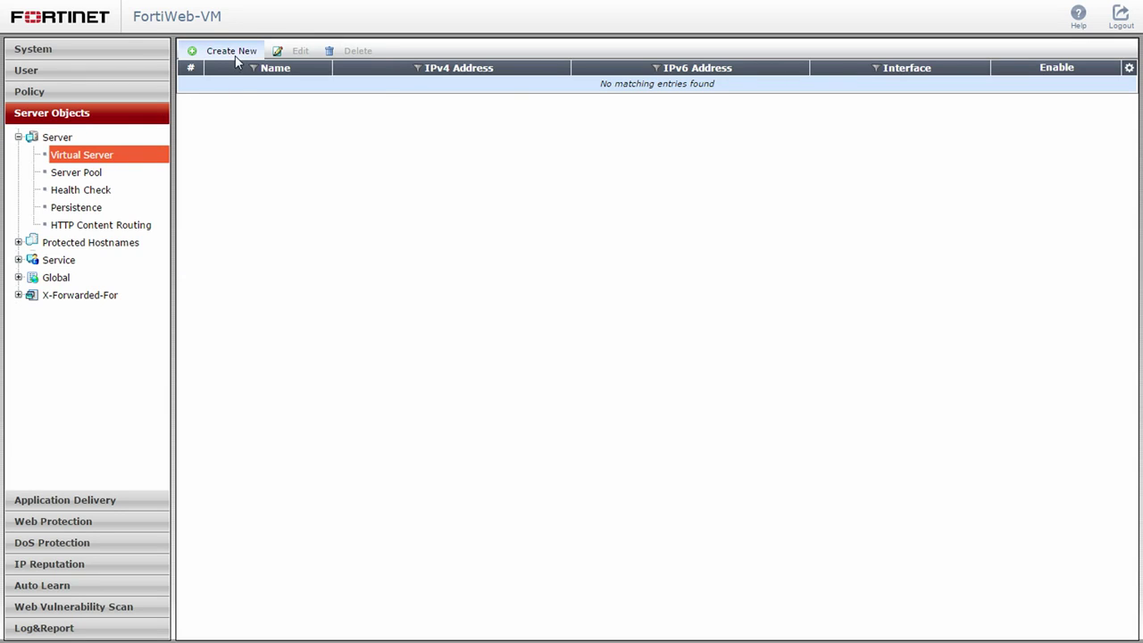
left_click(238, 54)
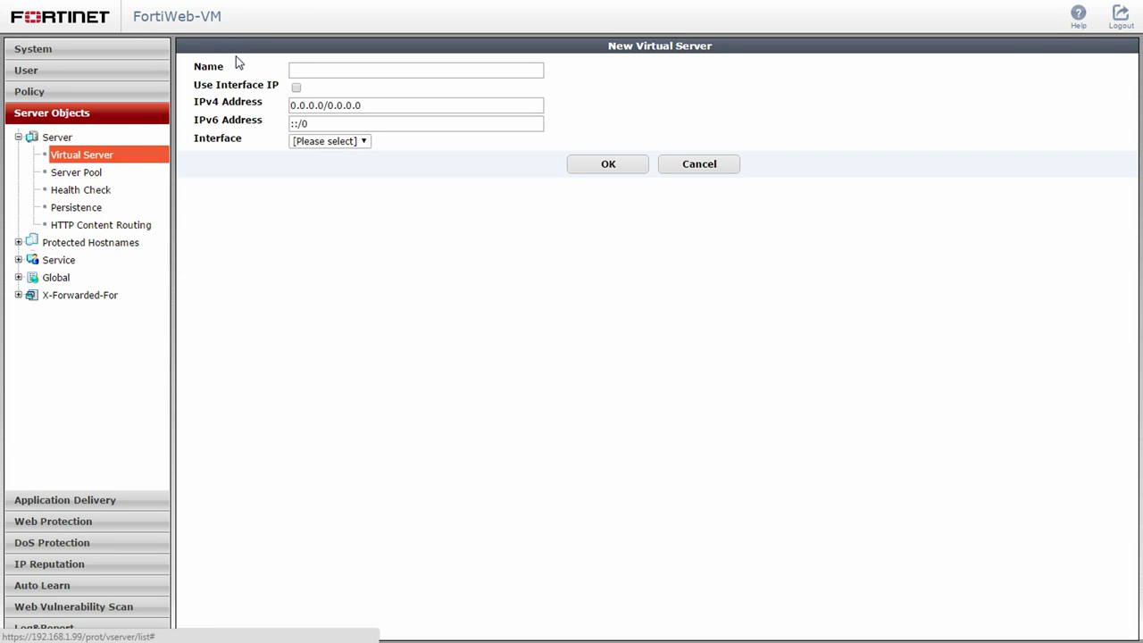
left_click(297, 69)
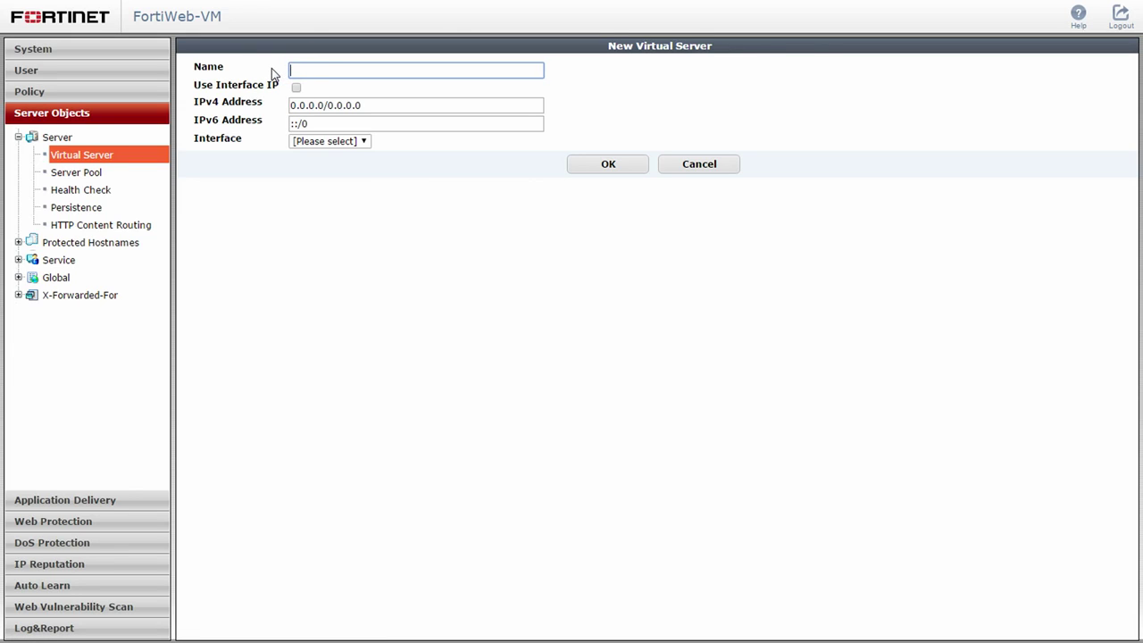
type("Virtual_Web_Server")
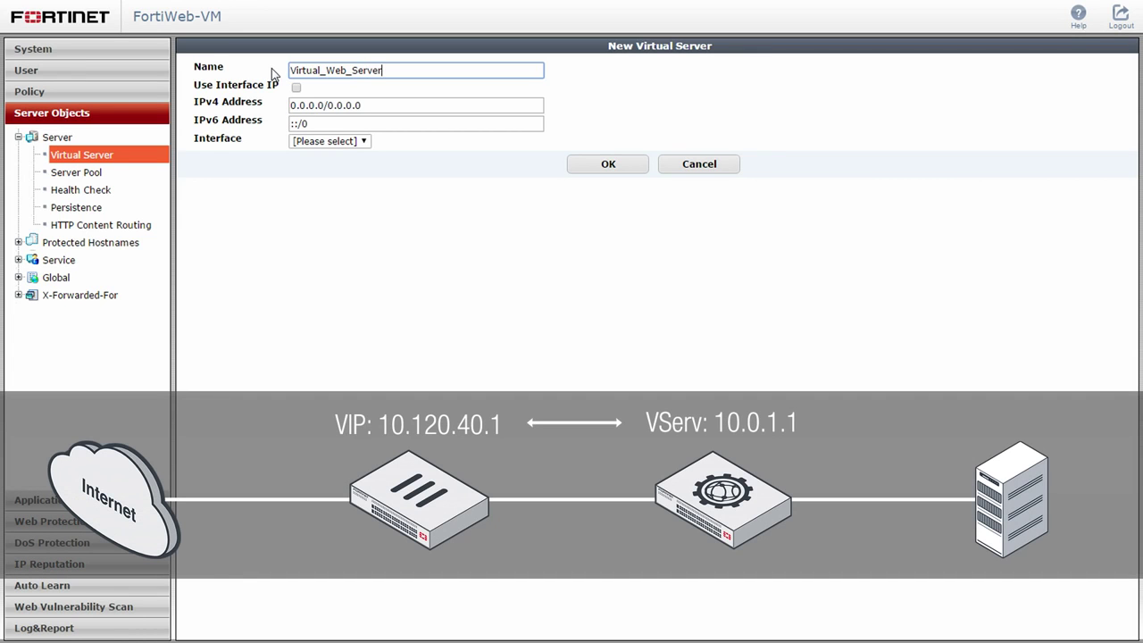
left_click(304, 106)
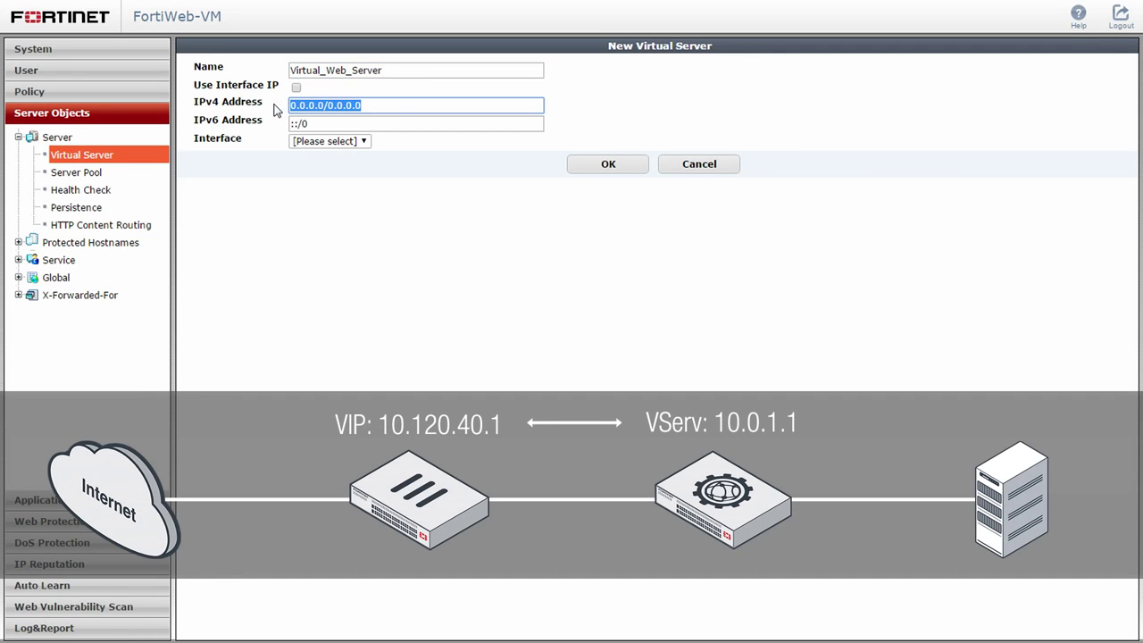
type("10.0.1")
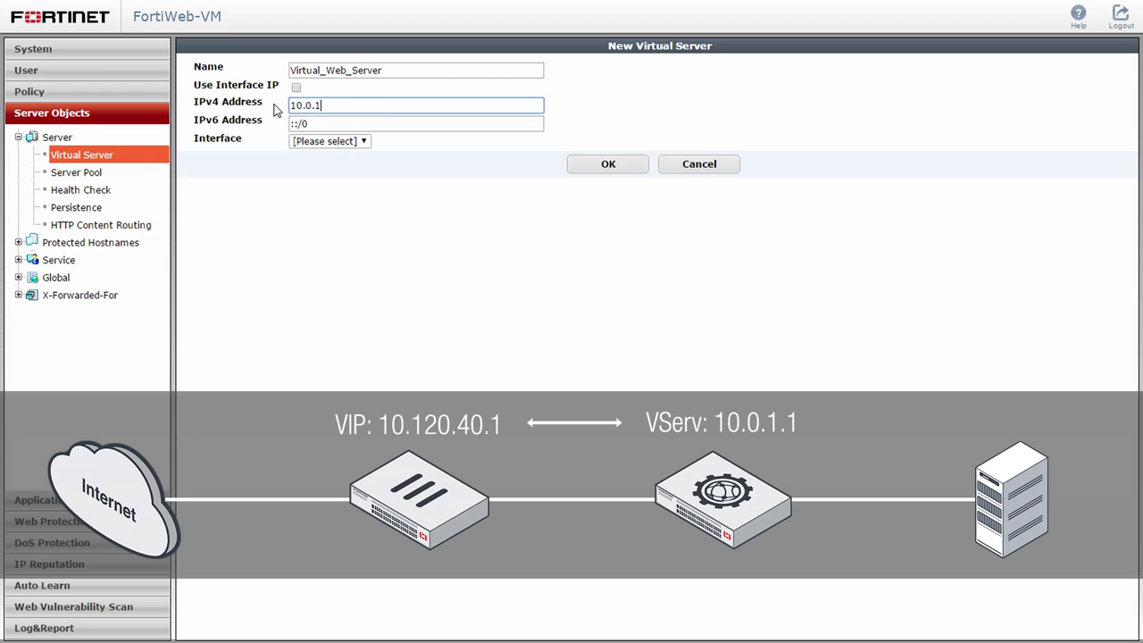
type(".1/24")
left_click(318, 141)
left_click(339, 182)
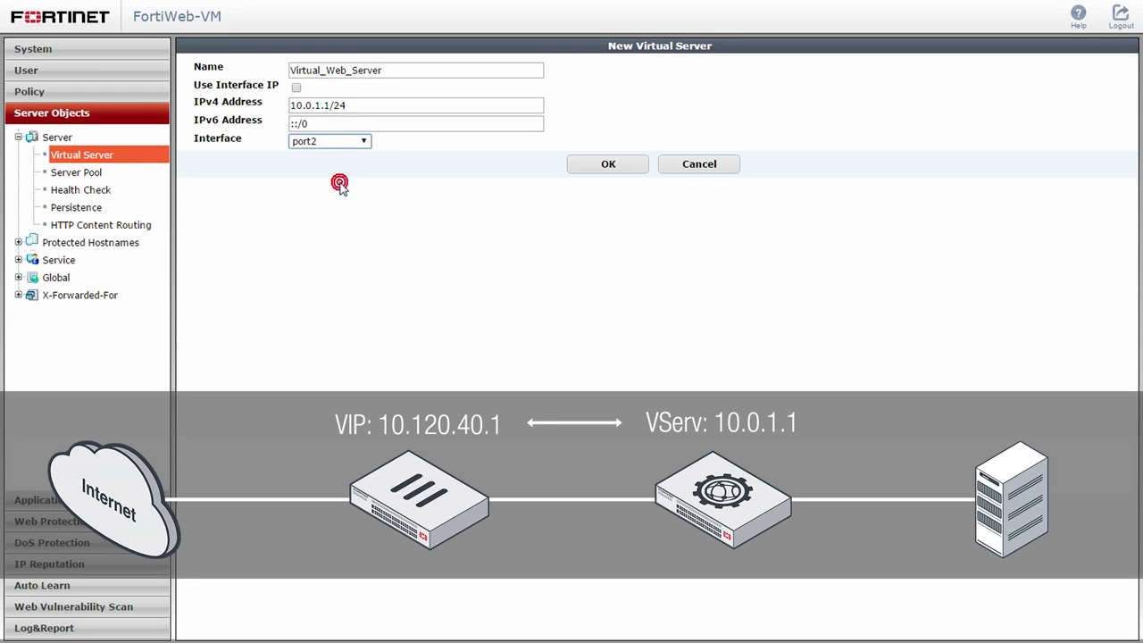
left_click(585, 166)
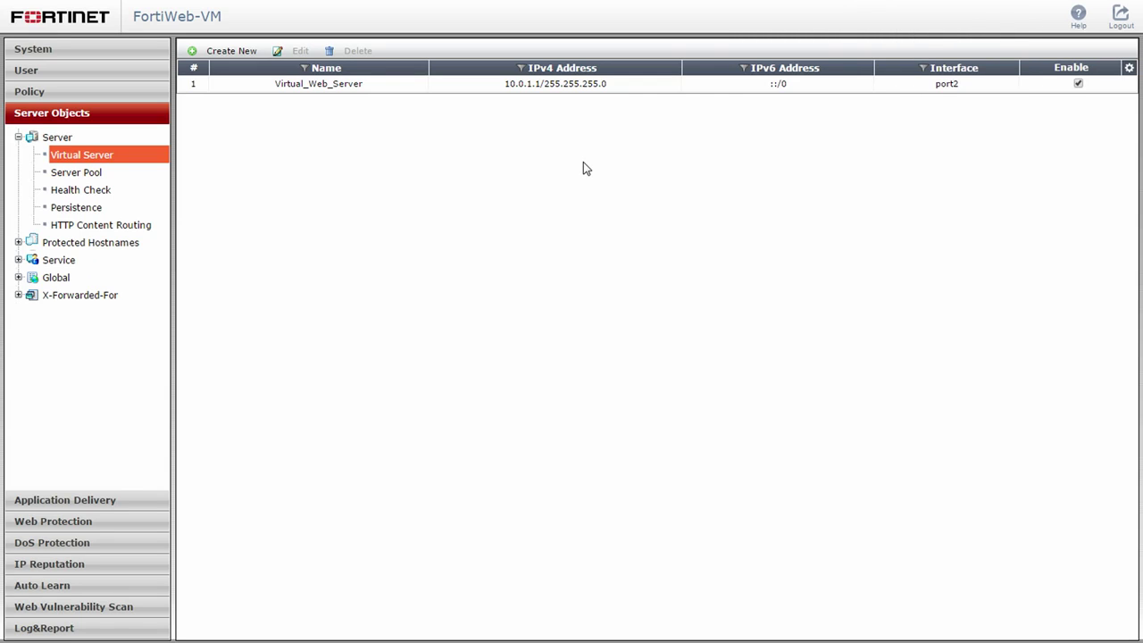
Step: Start a new server policy named Web_Server_Policy using Virtual_Web_Server
left_click(137, 93)
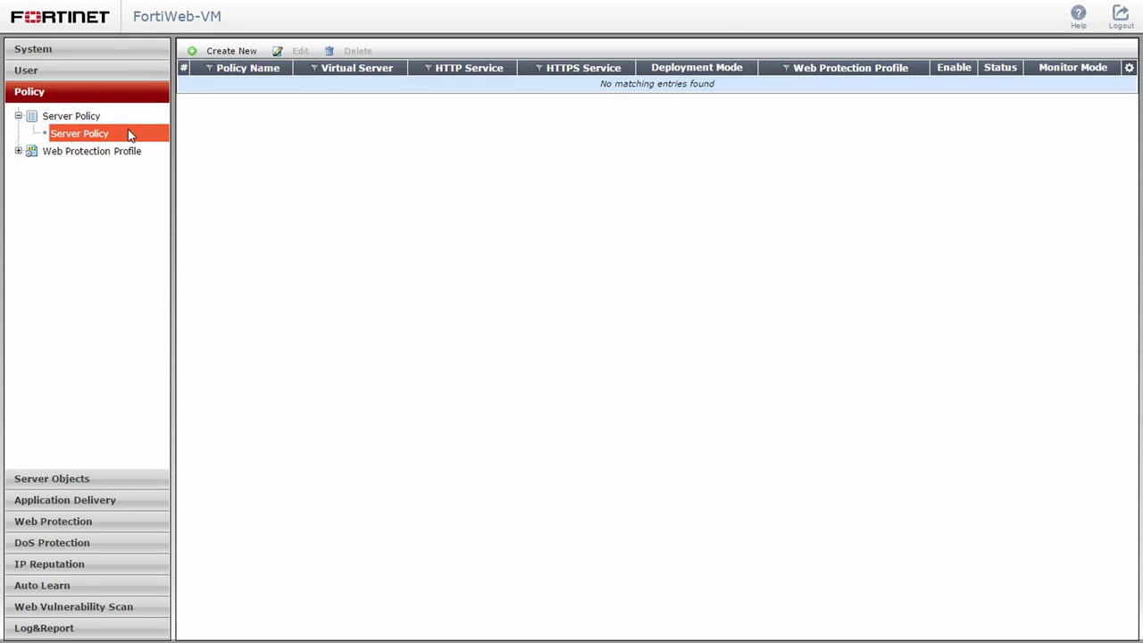
left_click(229, 51)
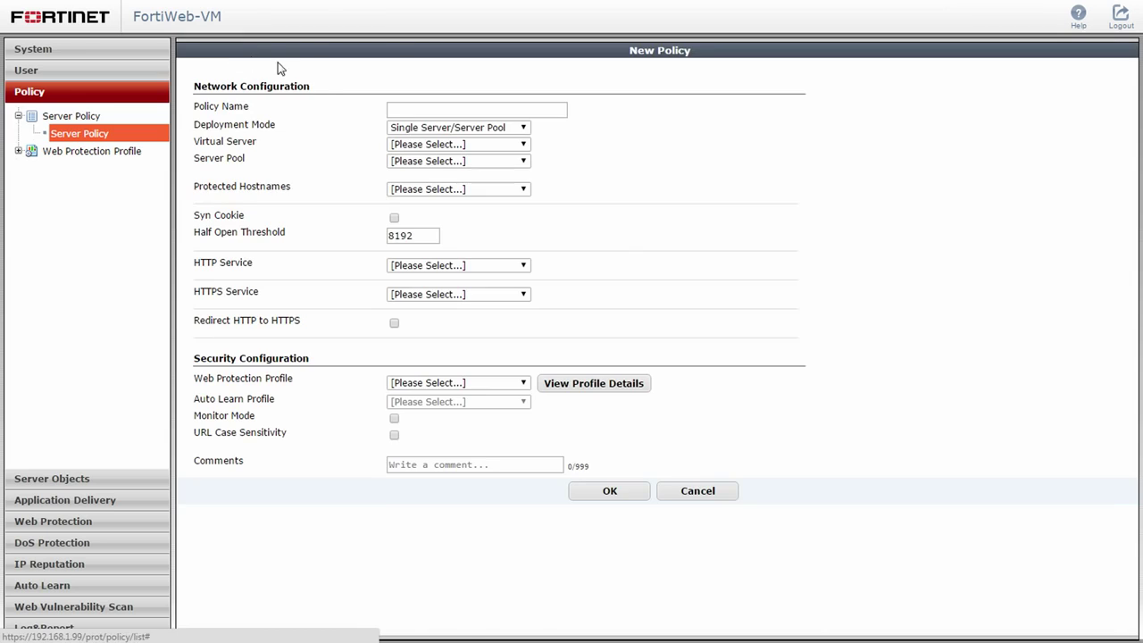
left_click(387, 110)
type("Web_Server_Policy")
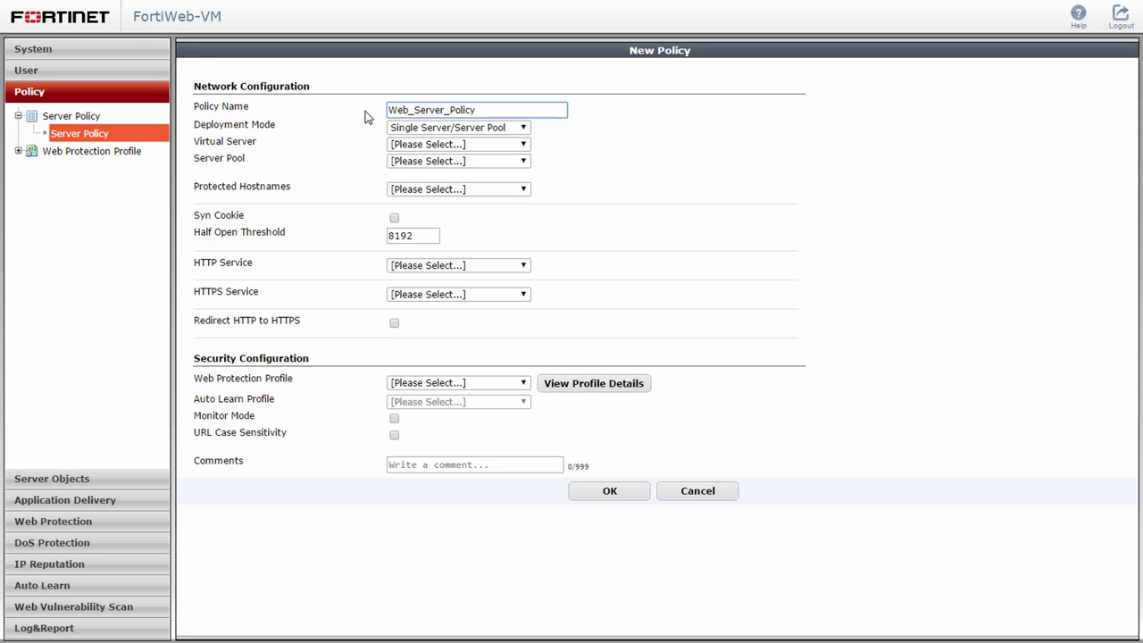
left_click(413, 143)
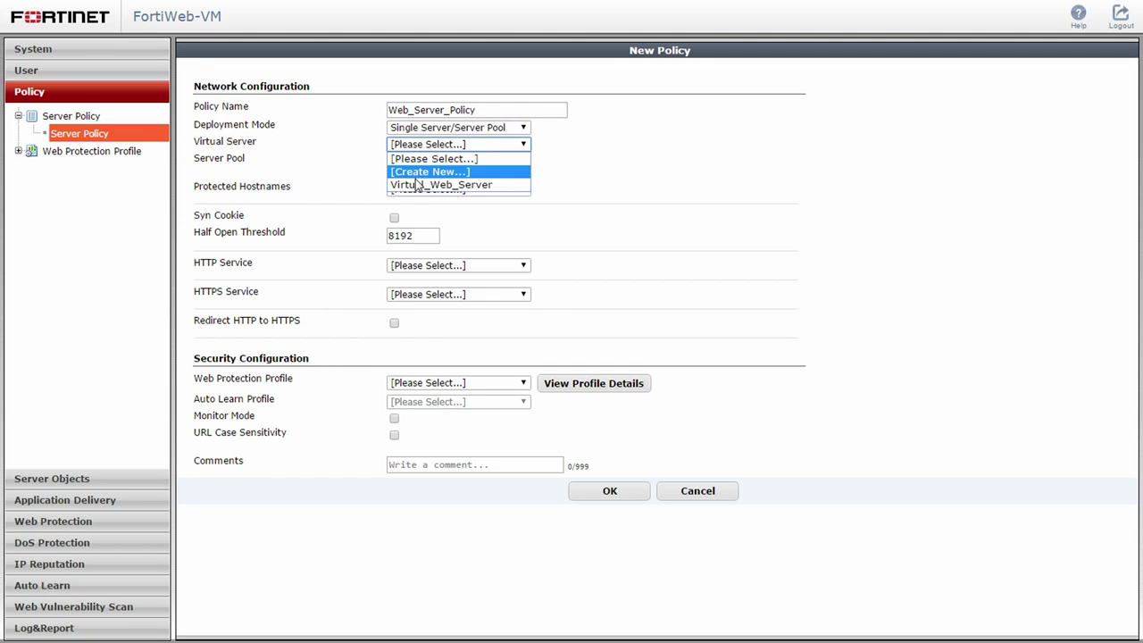
left_click(418, 184)
Step: Assign Web_Server_Pool, HTTP service and Inline Medium Level Security, then save the policy
left_click(422, 162)
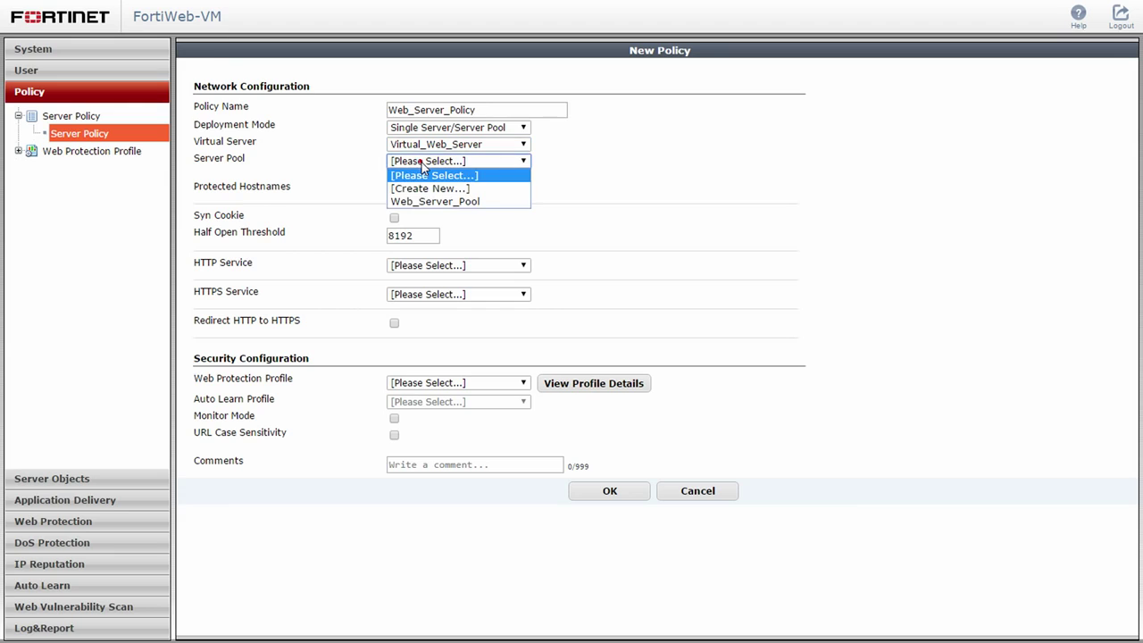
left_click(424, 202)
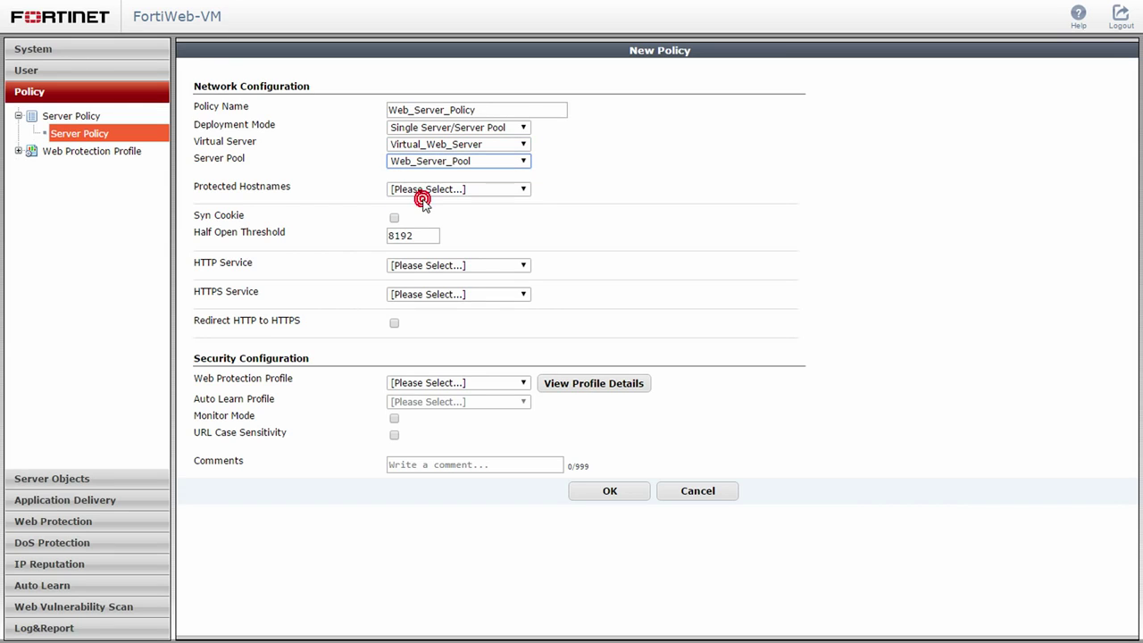
left_click(423, 265)
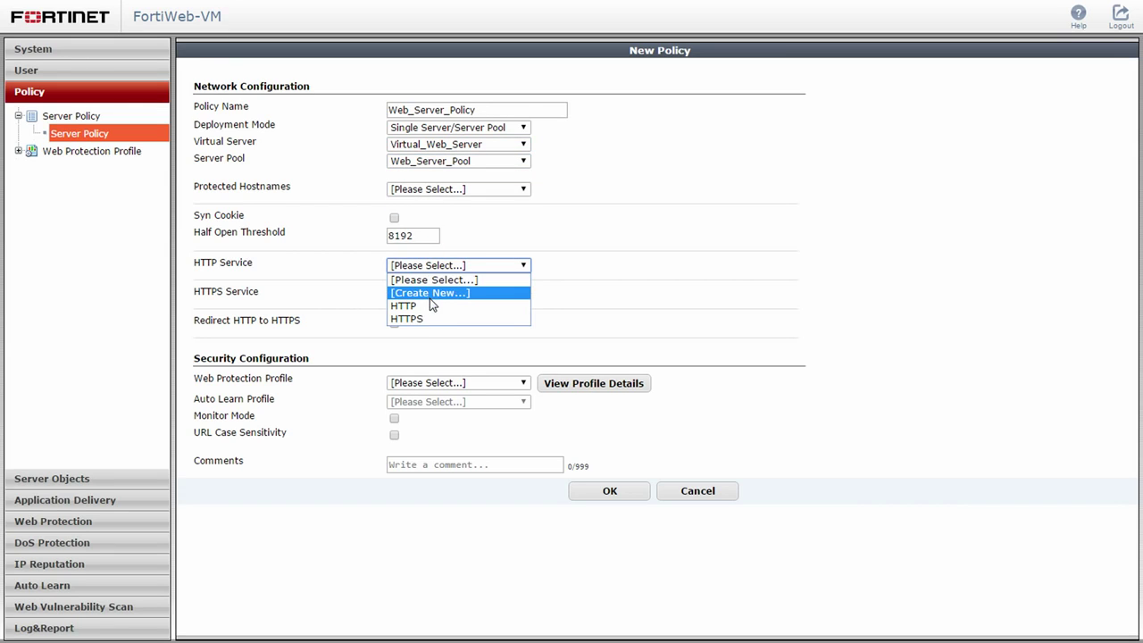
left_click(434, 305)
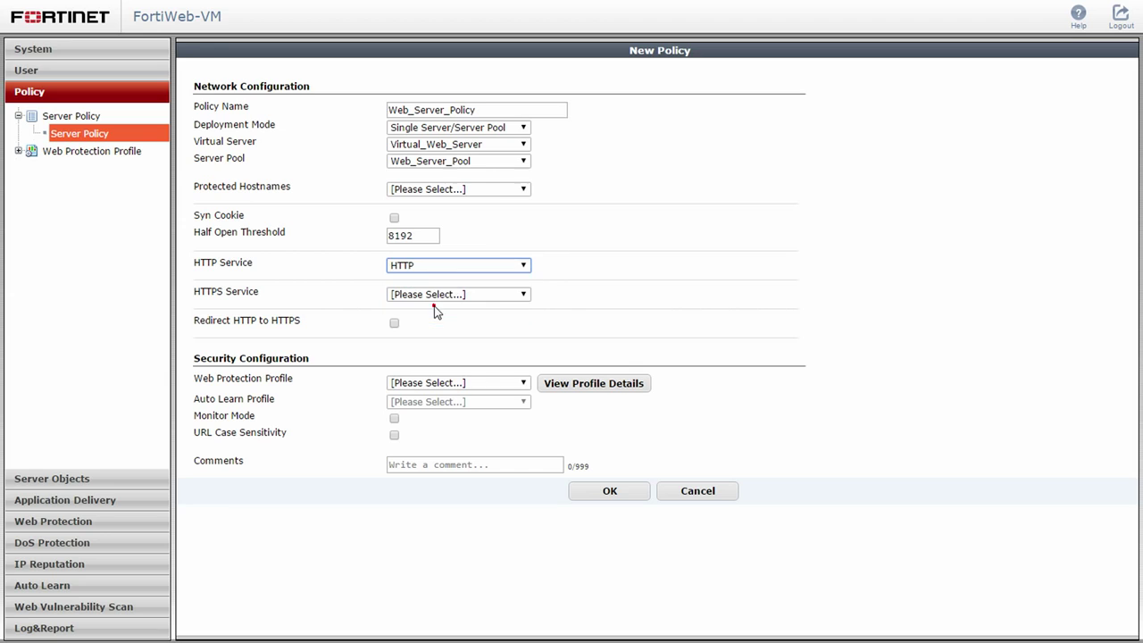
left_click(454, 383)
left_click(464, 435)
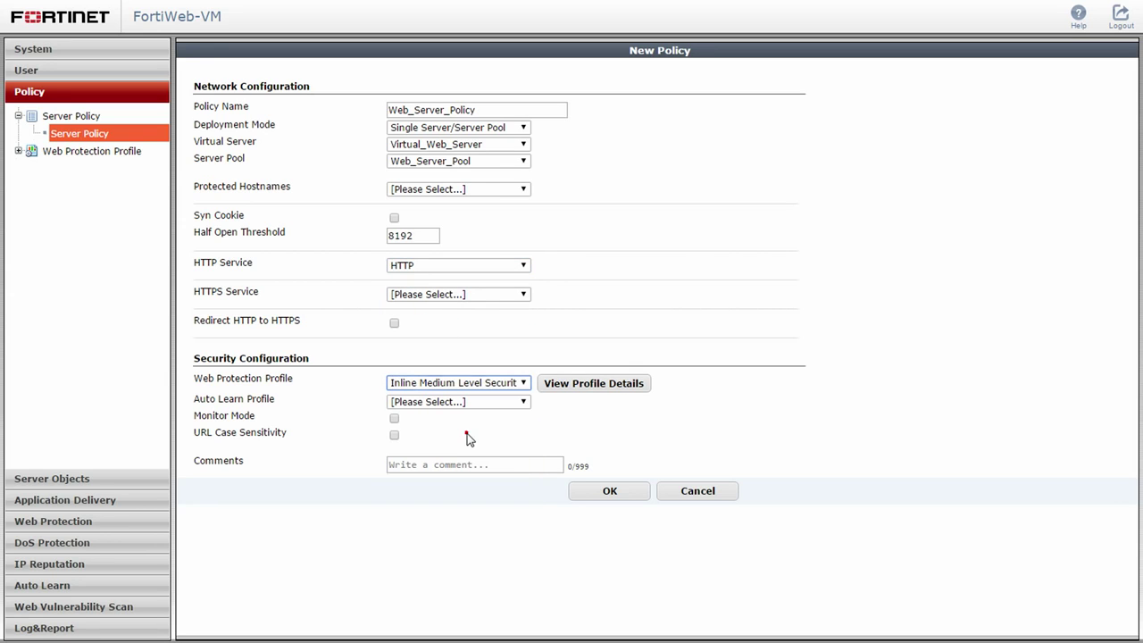
left_click(586, 492)
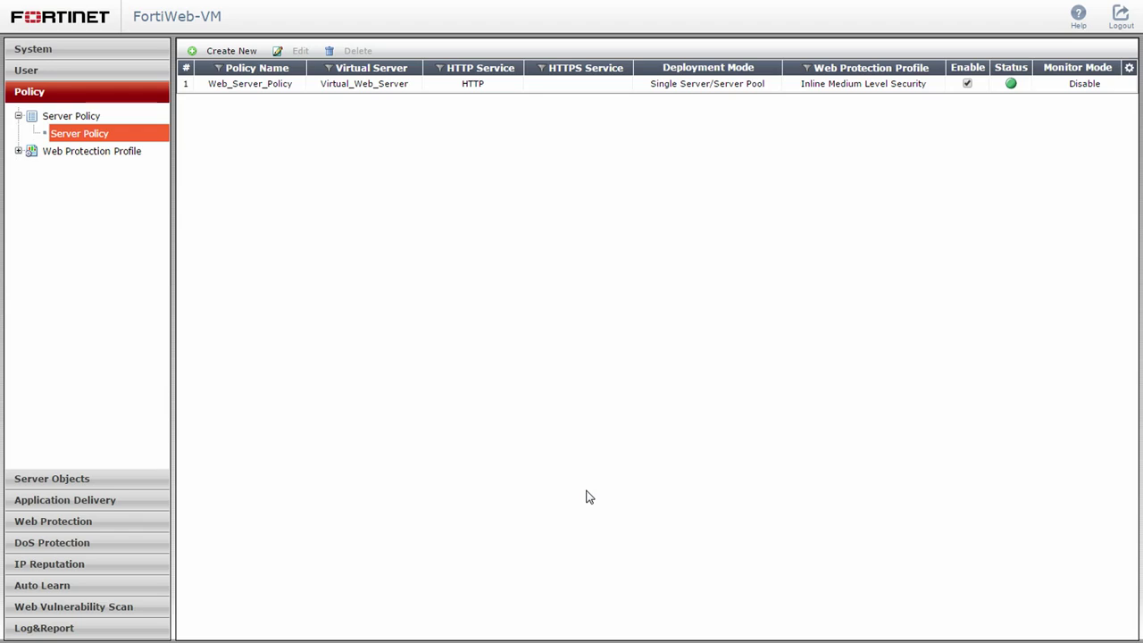